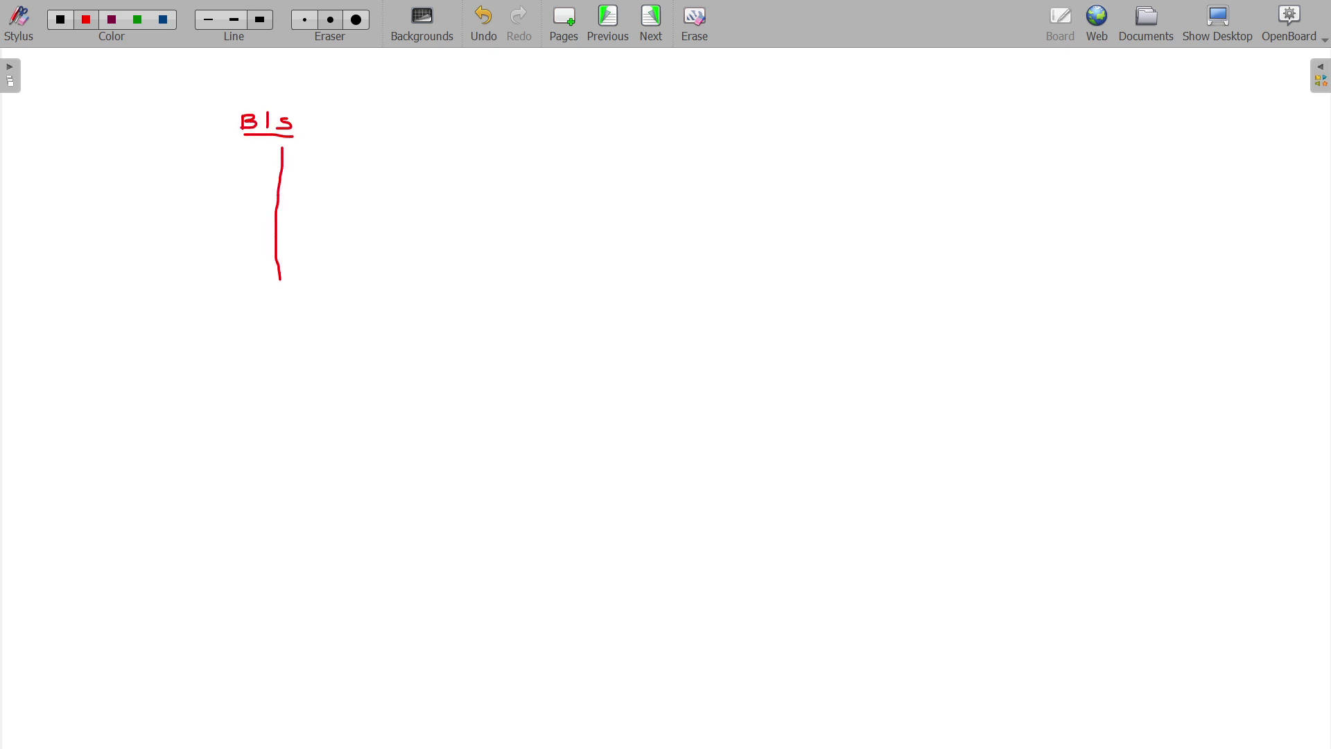
- Write the year headings 21-22 and 22-23 in red and double-underline them
{"action": "left_click_drag", "start_coordinate": [135, 160], "coordinate": [143, 171]}
{"action": "mouse_move", "coordinate": [149, 158]}
{"action": "left_mouse_down"}
{"action": "mouse_move", "coordinate": [150, 172]}
{"action": "mouse_move", "coordinate": [241, 172]}
{"action": "left_mouse_up"}
{"action": "left_click_drag", "start_coordinate": [246, 167], "coordinate": [280, 174]}
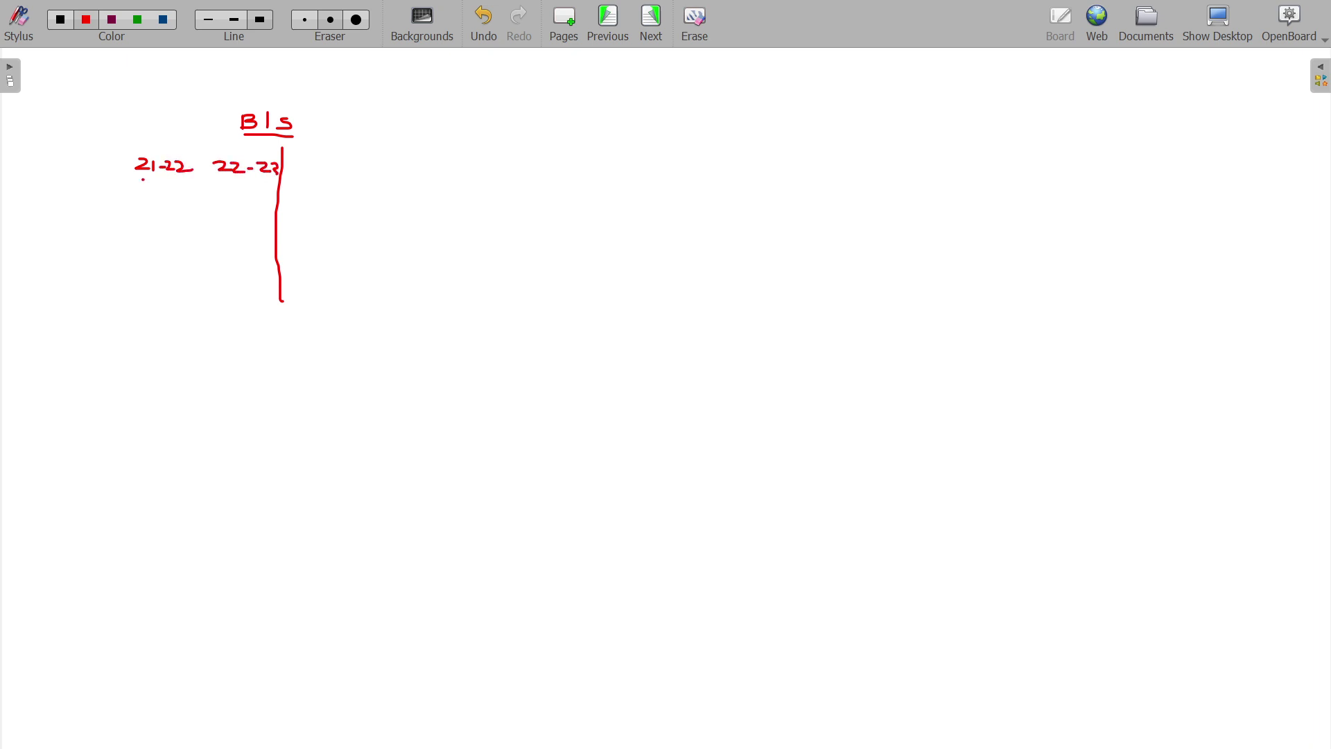
{"action": "left_click_drag", "start_coordinate": [141, 180], "coordinate": [179, 179]}
{"action": "left_click_drag", "start_coordinate": [141, 185], "coordinate": [263, 179]}
{"action": "left_click_drag", "start_coordinate": [232, 183], "coordinate": [258, 184]}
- Write the Prop Div row with amounts 1000 and 1200
{"action": "left_click_drag", "start_coordinate": [14, 210], "coordinate": [15, 227]}
{"action": "mouse_move", "coordinate": [13, 208]}
{"action": "left_mouse_down"}
{"action": "mouse_move", "coordinate": [62, 238]}
{"action": "mouse_move", "coordinate": [72, 225]}
{"action": "mouse_move", "coordinate": [46, 257]}
{"action": "left_mouse_up"}
{"action": "mouse_move", "coordinate": [46, 242]}
{"action": "left_mouse_down"}
{"action": "mouse_move", "coordinate": [48, 258]}
{"action": "mouse_move", "coordinate": [140, 240]}
{"action": "left_mouse_up"}
{"action": "left_click_drag", "start_coordinate": [150, 224], "coordinate": [157, 237]}
{"action": "mouse_move", "coordinate": [169, 226]}
{"action": "left_mouse_down"}
{"action": "mouse_move", "coordinate": [184, 241]}
{"action": "mouse_move", "coordinate": [267, 240]}
{"action": "left_mouse_up"}
- Draw total dashes under the columns
{"action": "left_click_drag", "start_coordinate": [133, 302], "coordinate": [181, 304]}
{"action": "left_click_drag", "start_coordinate": [237, 302], "coordinate": [269, 302]}
{"action": "left_click_drag", "start_coordinate": [384, 303], "coordinate": [511, 307]}
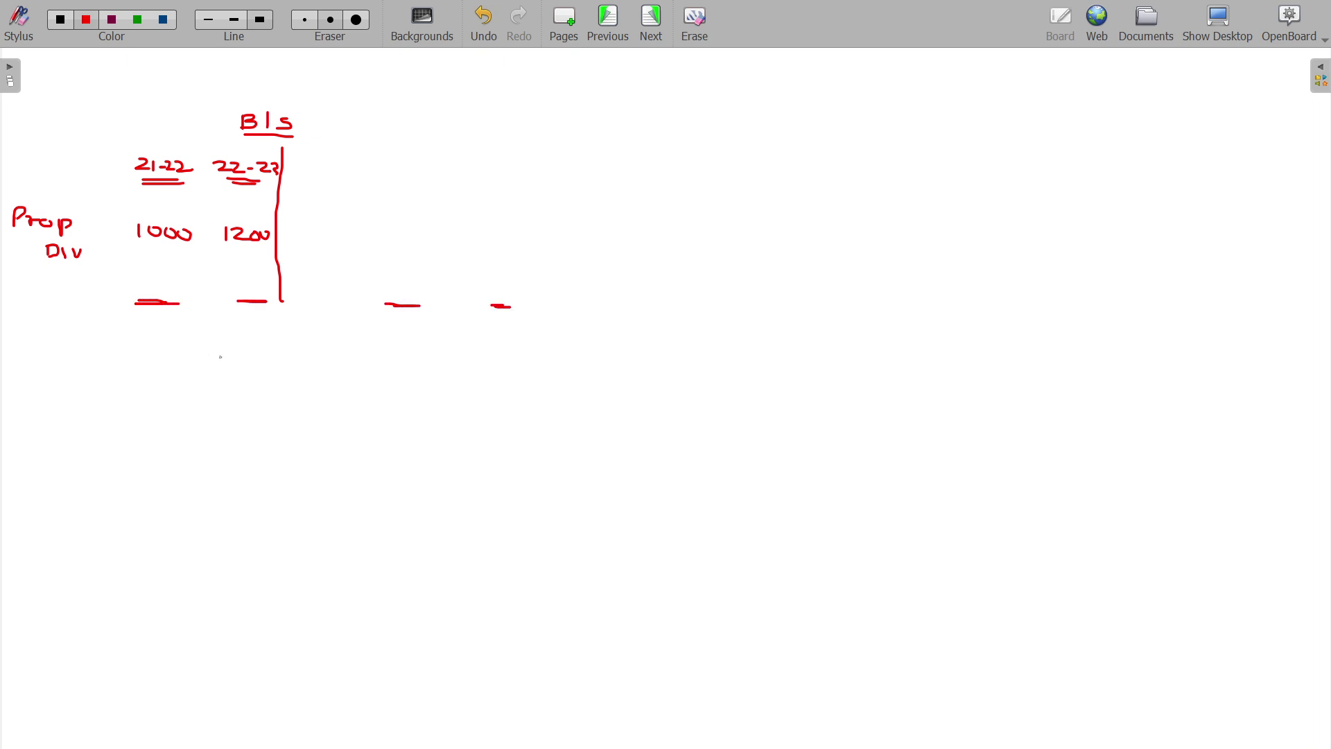
- Write and underline the Prop. Div account heading with its T-account line
{"action": "mouse_move", "coordinate": [225, 360]}
{"action": "left_mouse_down"}
{"action": "mouse_move", "coordinate": [225, 377]}
{"action": "mouse_move", "coordinate": [256, 373]}
{"action": "left_mouse_up"}
{"action": "mouse_move", "coordinate": [253, 365]}
{"action": "left_mouse_down"}
{"action": "mouse_move", "coordinate": [274, 381]}
{"action": "mouse_move", "coordinate": [321, 376]}
{"action": "left_mouse_up"}
{"action": "left_click_drag", "start_coordinate": [327, 364], "coordinate": [343, 364]}
{"action": "mouse_move", "coordinate": [267, 387]}
{"action": "left_mouse_down"}
{"action": "mouse_move", "coordinate": [312, 388]}
{"action": "mouse_move", "coordinate": [290, 517]}
{"action": "left_mouse_up"}
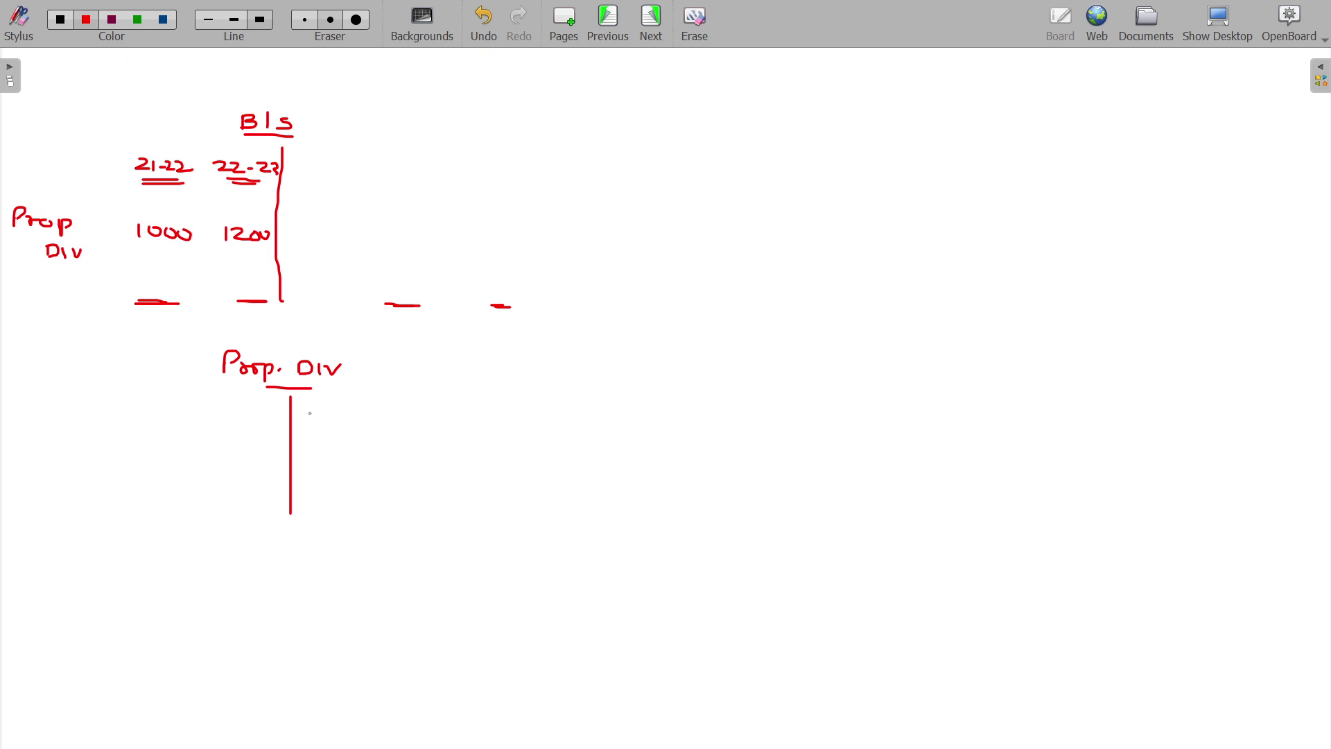
- Write By Op Bal 1000 on the credit side
{"action": "left_click_drag", "start_coordinate": [305, 400], "coordinate": [306, 415]}
{"action": "left_click_drag", "start_coordinate": [306, 400], "coordinate": [325, 412]}
{"action": "mouse_move", "coordinate": [329, 404]}
{"action": "left_mouse_down"}
{"action": "mouse_move", "coordinate": [321, 427]}
{"action": "mouse_move", "coordinate": [362, 403]}
{"action": "left_mouse_up"}
{"action": "mouse_move", "coordinate": [374, 402]}
{"action": "left_mouse_down"}
{"action": "mouse_move", "coordinate": [375, 418]}
{"action": "mouse_move", "coordinate": [407, 412]}
{"action": "left_mouse_up"}
{"action": "left_click_drag", "start_coordinate": [408, 400], "coordinate": [441, 410]}
{"action": "mouse_move", "coordinate": [446, 396]}
{"action": "left_mouse_down"}
{"action": "mouse_move", "coordinate": [451, 411]}
{"action": "mouse_move", "coordinate": [477, 410]}
{"action": "left_mouse_up"}
{"action": "left_click_drag", "start_coordinate": [488, 397], "coordinate": [519, 407]}
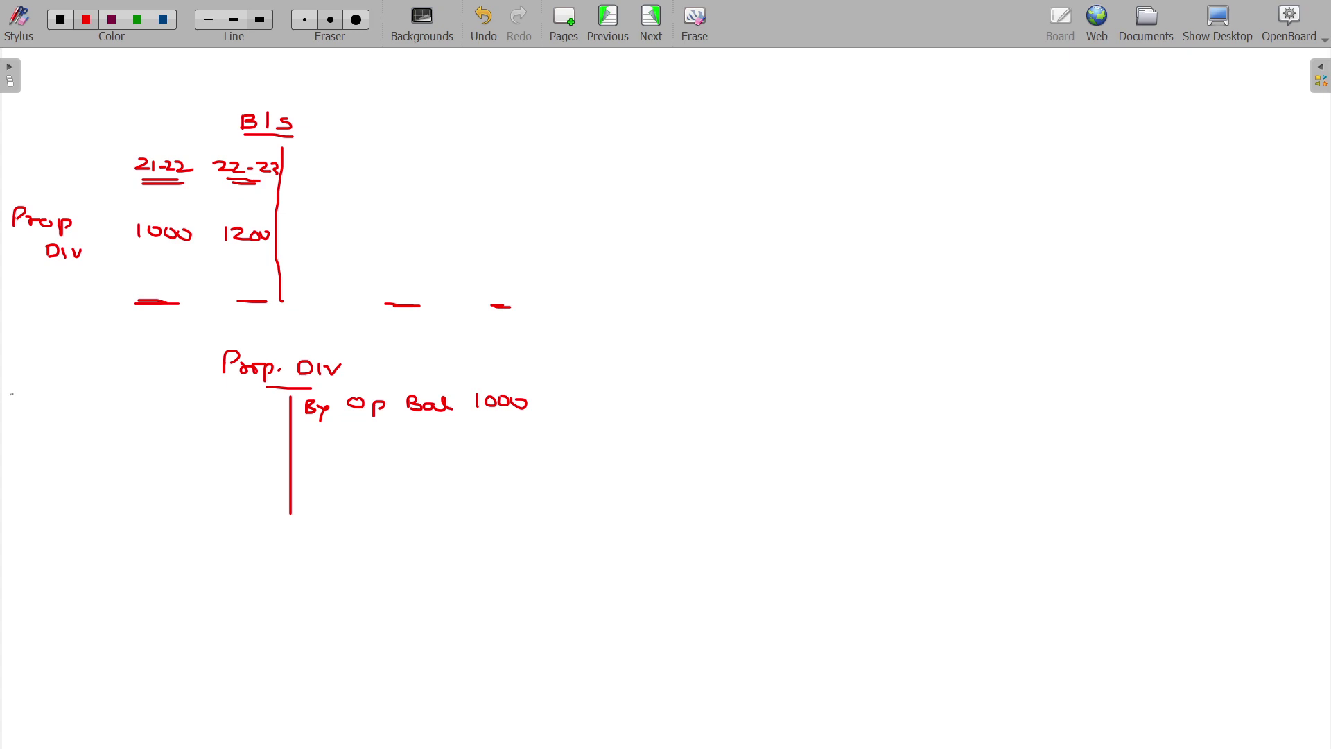
- Write To and Cl. Bal 1200 on the debit side
{"action": "mouse_move", "coordinate": [19, 396]}
{"action": "left_mouse_down"}
{"action": "mouse_move", "coordinate": [19, 411]}
{"action": "mouse_move", "coordinate": [31, 393]}
{"action": "mouse_move", "coordinate": [32, 408]}
{"action": "left_mouse_up"}
{"action": "left_click_drag", "start_coordinate": [63, 468], "coordinate": [61, 483]}
{"action": "mouse_move", "coordinate": [73, 469]}
{"action": "left_mouse_down"}
{"action": "mouse_move", "coordinate": [83, 485]}
{"action": "mouse_move", "coordinate": [127, 485]}
{"action": "left_mouse_up"}
{"action": "left_click_drag", "start_coordinate": [131, 471], "coordinate": [139, 487]}
{"action": "mouse_move", "coordinate": [226, 473]}
{"action": "left_mouse_down"}
{"action": "mouse_move", "coordinate": [227, 490]}
{"action": "mouse_move", "coordinate": [262, 490]}
{"action": "left_mouse_up"}
{"action": "left_click_drag", "start_coordinate": [266, 479], "coordinate": [287, 498]}
- Underline the debit total and double-underline the credit total
{"action": "left_click_drag", "start_coordinate": [209, 528], "coordinate": [286, 529]}
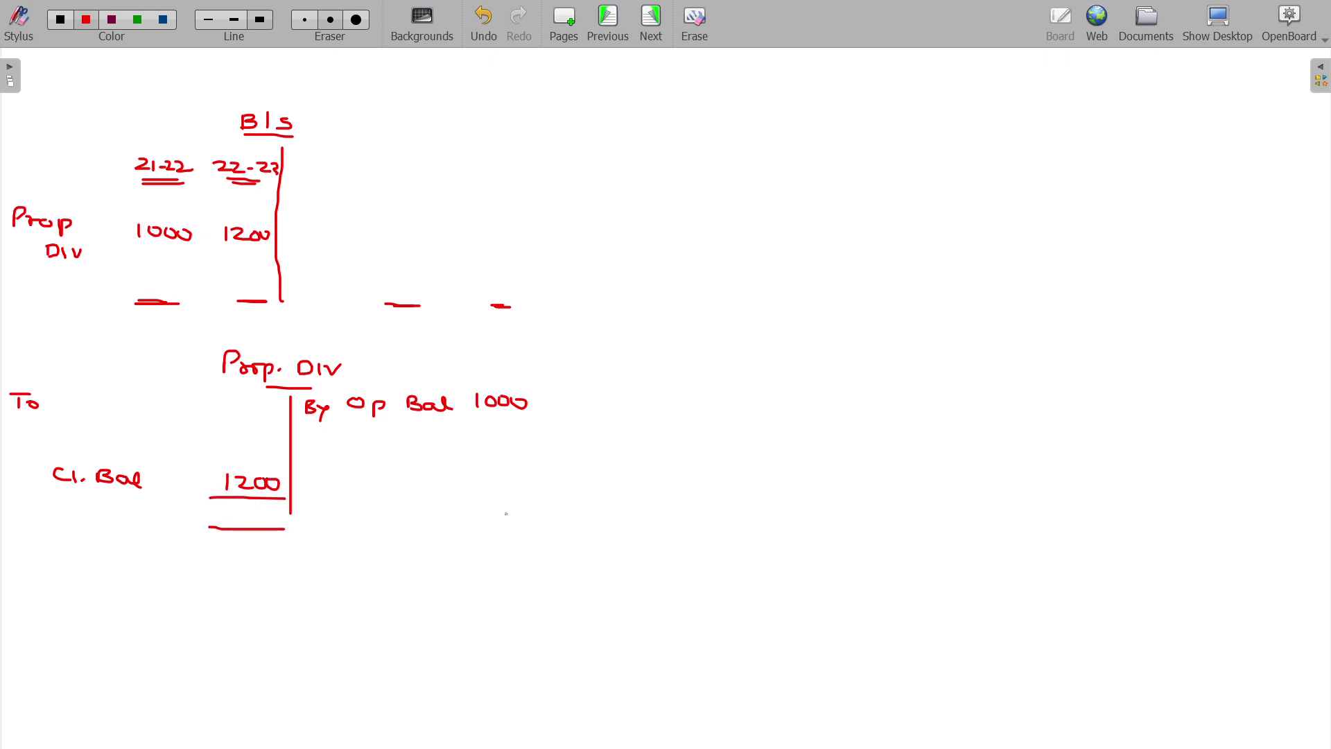
{"action": "left_click_drag", "start_coordinate": [466, 508], "coordinate": [528, 507]}
{"action": "left_click_drag", "start_coordinate": [464, 535], "coordinate": [534, 538]}
- Draw a straight vertical divider down the board and a curved arrow over Prop. Div
{"action": "left_click", "coordinate": [778, 722]}
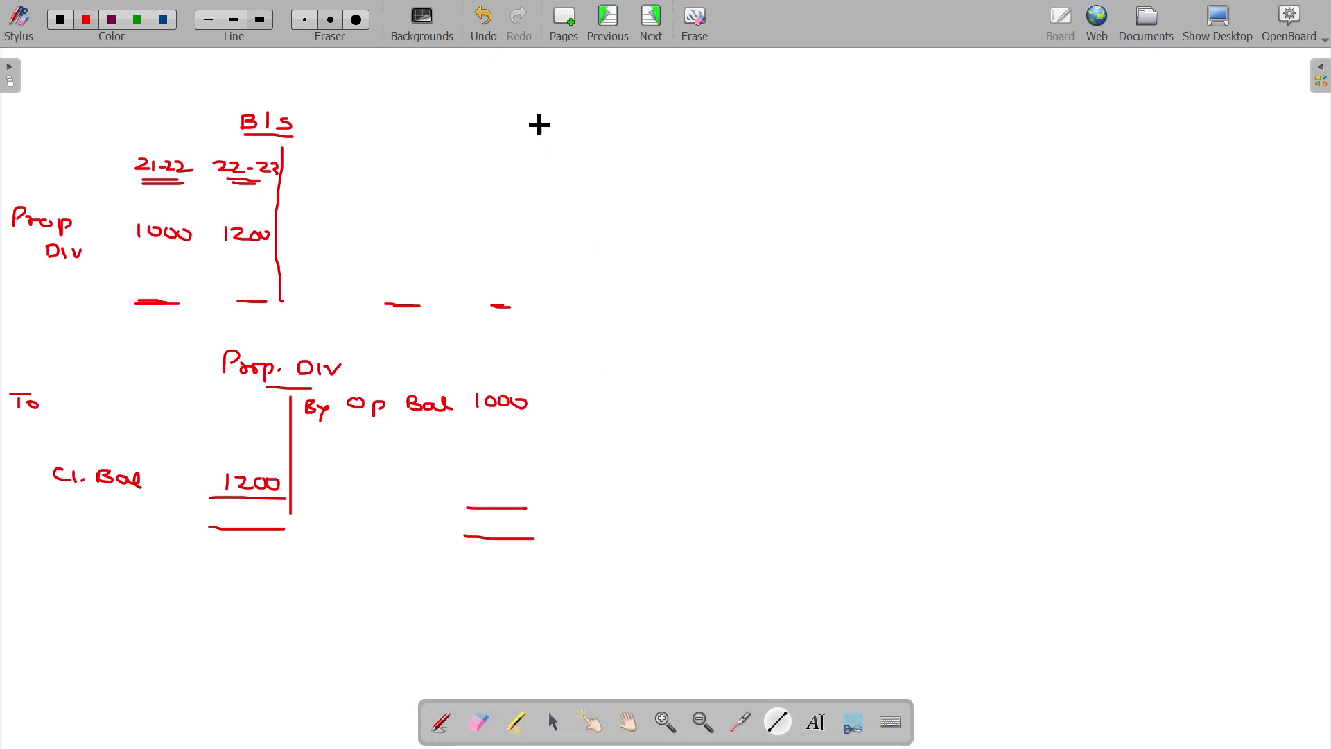
{"action": "mouse_move", "coordinate": [529, 131]}
{"action": "left_mouse_down"}
{"action": "mouse_move", "coordinate": [530, 73]}
{"action": "mouse_move", "coordinate": [530, 707]}
{"action": "left_mouse_up"}
{"action": "left_click", "coordinate": [441, 722]}
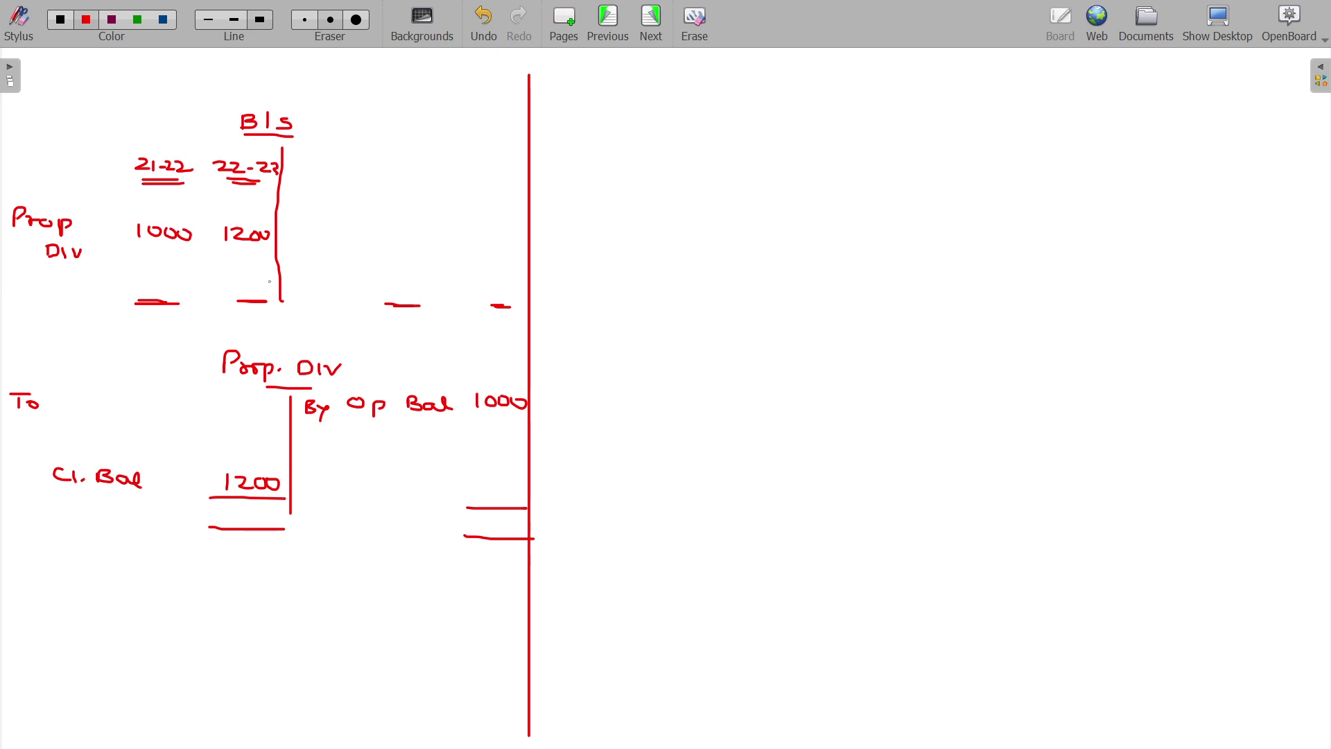
{"action": "left_click_drag", "start_coordinate": [367, 371], "coordinate": [166, 366]}
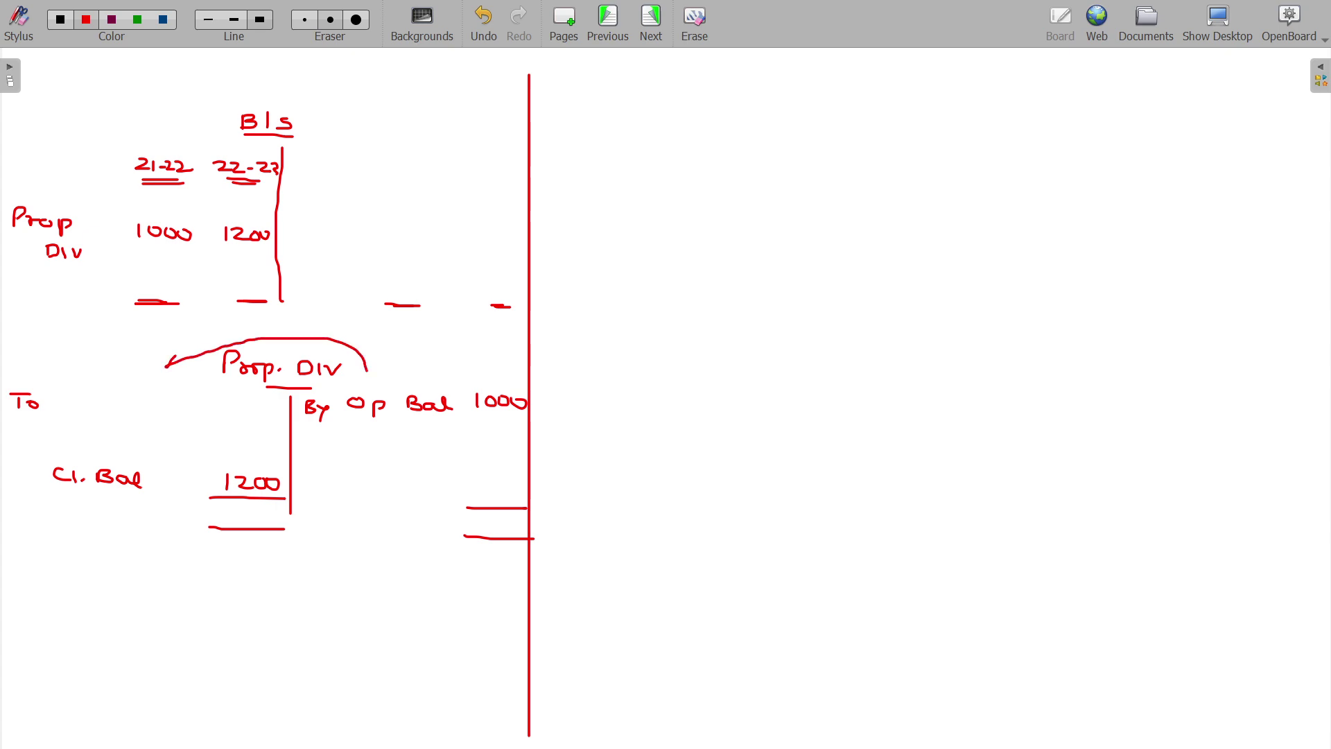
- Write To Paid 1000, undoing wrong figures, then arrow the total to P/L 1200
{"action": "left_click_drag", "start_coordinate": [65, 395], "coordinate": [124, 422]}
{"action": "mouse_move", "coordinate": [226, 409]}
{"action": "left_mouse_down"}
{"action": "mouse_move", "coordinate": [227, 427]}
{"action": "mouse_move", "coordinate": [249, 424]}
{"action": "left_mouse_up"}
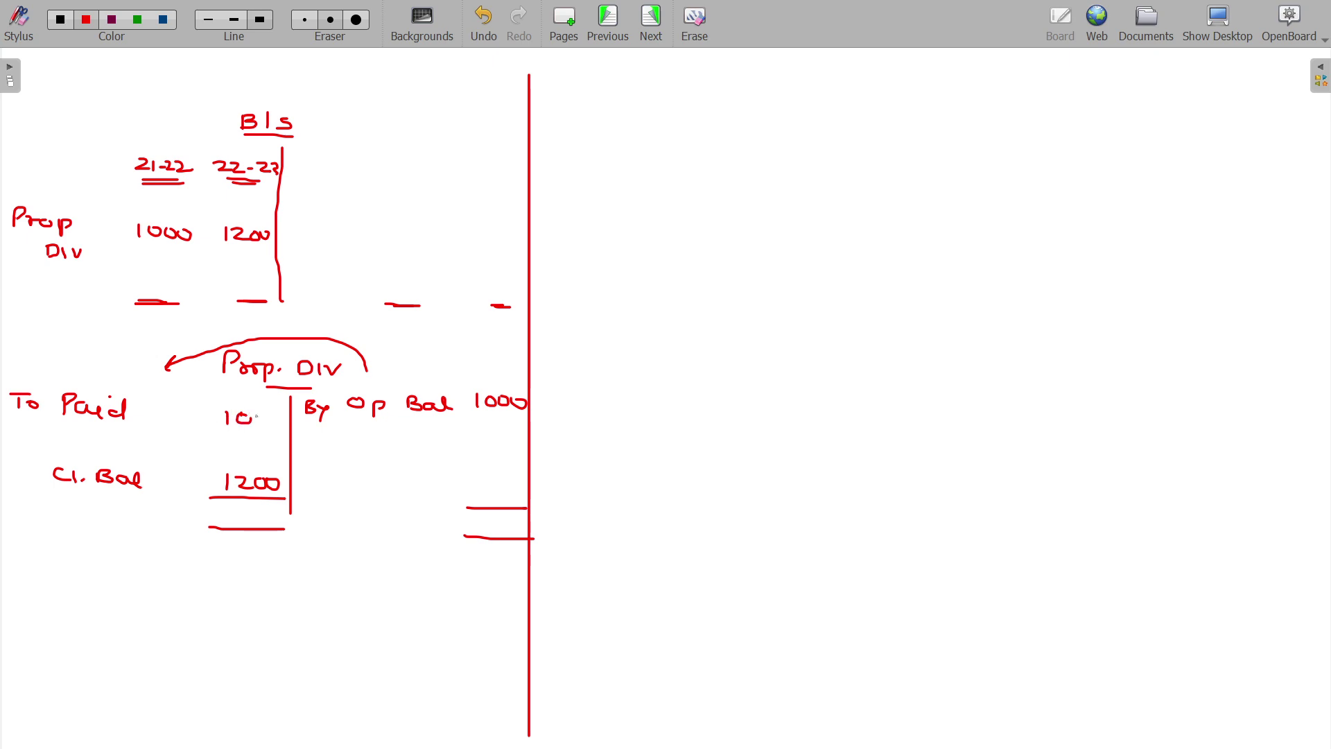
{"action": "key", "text": "ctrl+z"}
{"action": "key", "text": "ctrl+z"}
{"action": "mouse_move", "coordinate": [234, 408]}
{"action": "left_mouse_down"}
{"action": "mouse_move", "coordinate": [237, 427]}
{"action": "mouse_move", "coordinate": [270, 429]}
{"action": "left_mouse_up"}
{"action": "key", "text": "ctrl+z"}
{"action": "key", "text": "ctrl+z"}
{"action": "key", "text": "ctrl+z"}
{"action": "mouse_move", "coordinate": [222, 405]}
{"action": "left_mouse_down"}
{"action": "mouse_move", "coordinate": [222, 424]}
{"action": "mouse_move", "coordinate": [276, 425]}
{"action": "left_mouse_up"}
{"action": "mouse_move", "coordinate": [253, 537]}
{"action": "left_mouse_down"}
{"action": "mouse_move", "coordinate": [266, 552]}
{"action": "mouse_move", "coordinate": [359, 498]}
{"action": "mouse_move", "coordinate": [371, 474]}
{"action": "mouse_move", "coordinate": [402, 477]}
{"action": "left_mouse_up"}
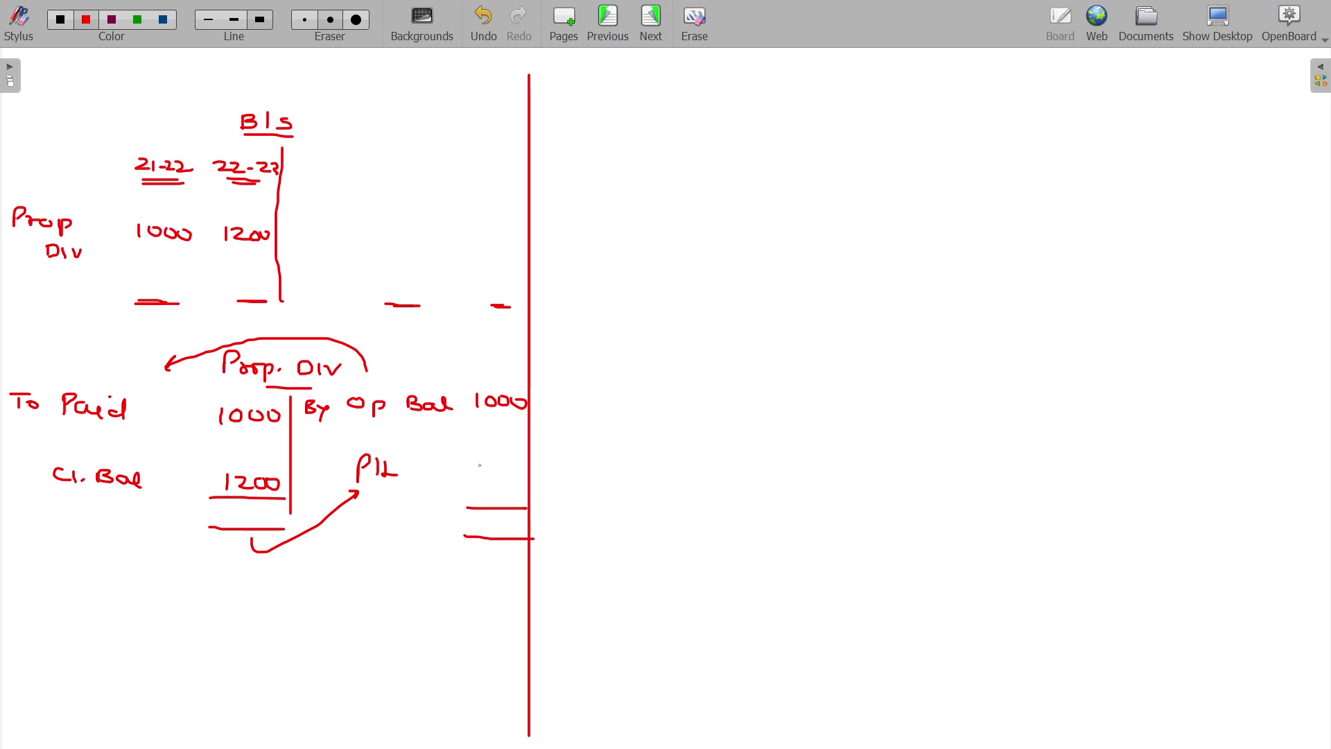
{"action": "mouse_move", "coordinate": [480, 463]}
{"action": "left_mouse_down"}
{"action": "mouse_move", "coordinate": [480, 483]}
{"action": "mouse_move", "coordinate": [518, 478]}
{"action": "left_mouse_up"}
- Draw the P/L T-account with Prop Div 1200 and underlined totals
{"action": "mouse_move", "coordinate": [872, 94]}
{"action": "left_mouse_down"}
{"action": "mouse_move", "coordinate": [871, 77]}
{"action": "mouse_move", "coordinate": [885, 80]}
{"action": "left_mouse_up"}
{"action": "mouse_move", "coordinate": [891, 71]}
{"action": "left_mouse_down"}
{"action": "mouse_move", "coordinate": [928, 90]}
{"action": "mouse_move", "coordinate": [897, 96]}
{"action": "left_mouse_up"}
{"action": "left_click_drag", "start_coordinate": [896, 94], "coordinate": [888, 175]}
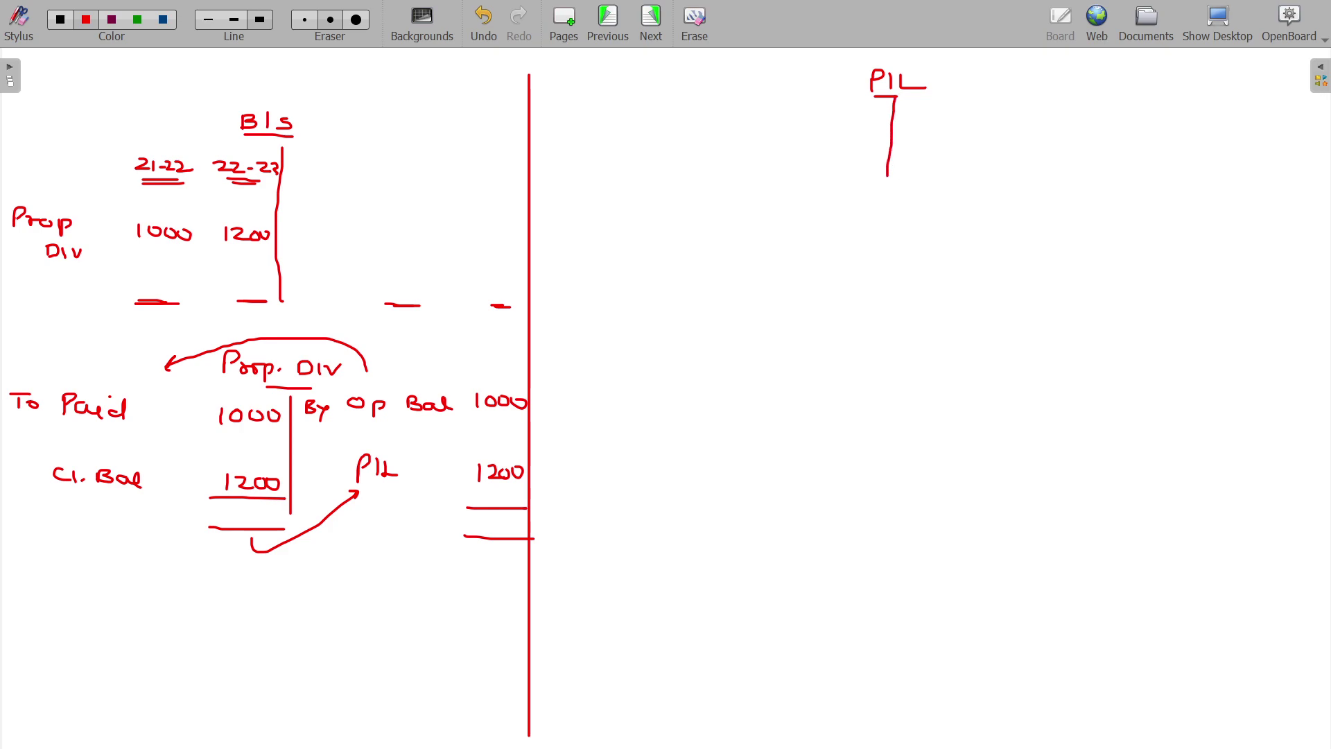
{"action": "mouse_move", "coordinate": [659, 119]}
{"action": "left_mouse_down"}
{"action": "mouse_move", "coordinate": [663, 135]}
{"action": "mouse_move", "coordinate": [676, 121]}
{"action": "left_mouse_up"}
{"action": "left_click_drag", "start_coordinate": [674, 123], "coordinate": [696, 125]}
{"action": "mouse_move", "coordinate": [697, 121]}
{"action": "left_mouse_down"}
{"action": "mouse_move", "coordinate": [701, 135]}
{"action": "mouse_move", "coordinate": [738, 131]}
{"action": "left_mouse_up"}
{"action": "mouse_move", "coordinate": [737, 116]}
{"action": "left_mouse_down"}
{"action": "mouse_move", "coordinate": [741, 133]}
{"action": "mouse_move", "coordinate": [776, 119]}
{"action": "mouse_move", "coordinate": [878, 138]}
{"action": "mouse_move", "coordinate": [886, 180]}
{"action": "left_mouse_up"}
{"action": "left_click_drag", "start_coordinate": [861, 185], "coordinate": [895, 185]}
{"action": "left_click_drag", "start_coordinate": [1046, 182], "coordinate": [1063, 186]}
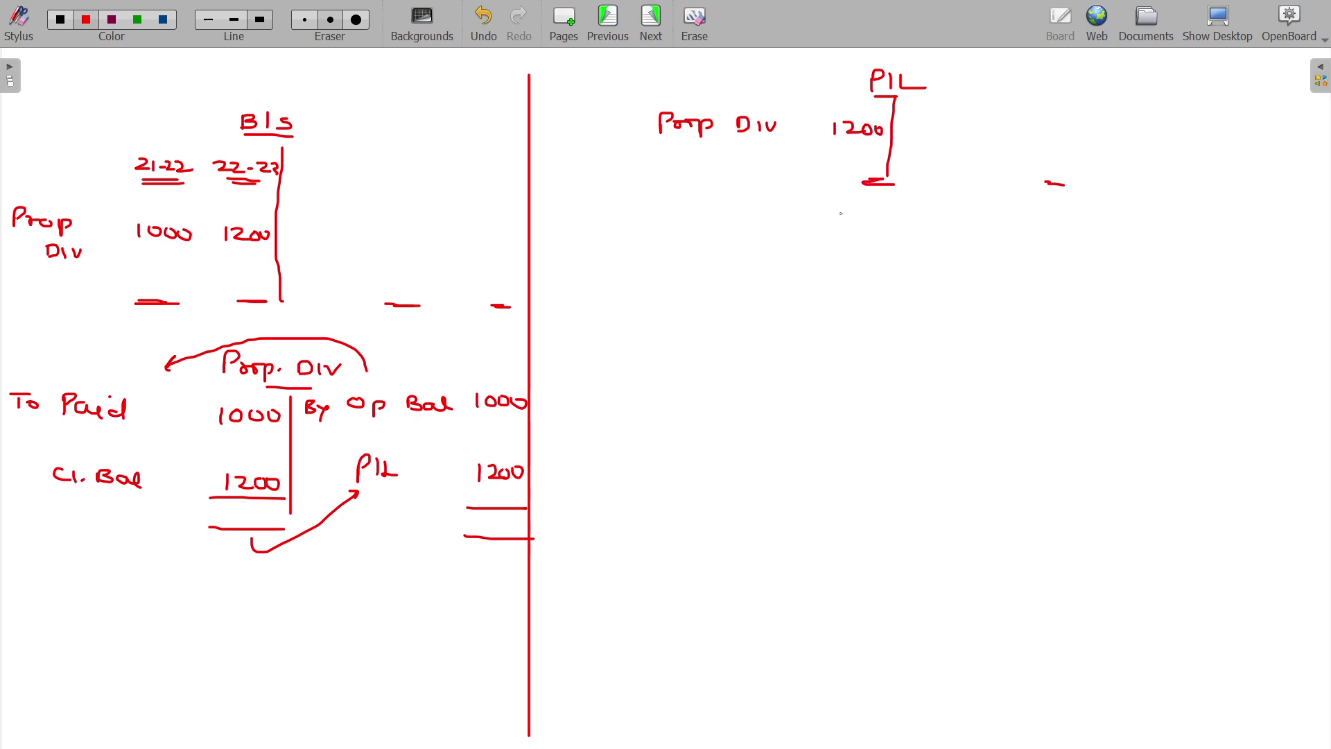
- Draw the Cash Book T-account with Div paid 1000
{"action": "mouse_move", "coordinate": [842, 208]}
{"action": "left_mouse_down"}
{"action": "mouse_move", "coordinate": [833, 227]}
{"action": "mouse_move", "coordinate": [886, 231]}
{"action": "left_mouse_up"}
{"action": "mouse_move", "coordinate": [892, 208]}
{"action": "left_mouse_down"}
{"action": "mouse_move", "coordinate": [907, 231]}
{"action": "mouse_move", "coordinate": [996, 223]}
{"action": "left_mouse_up"}
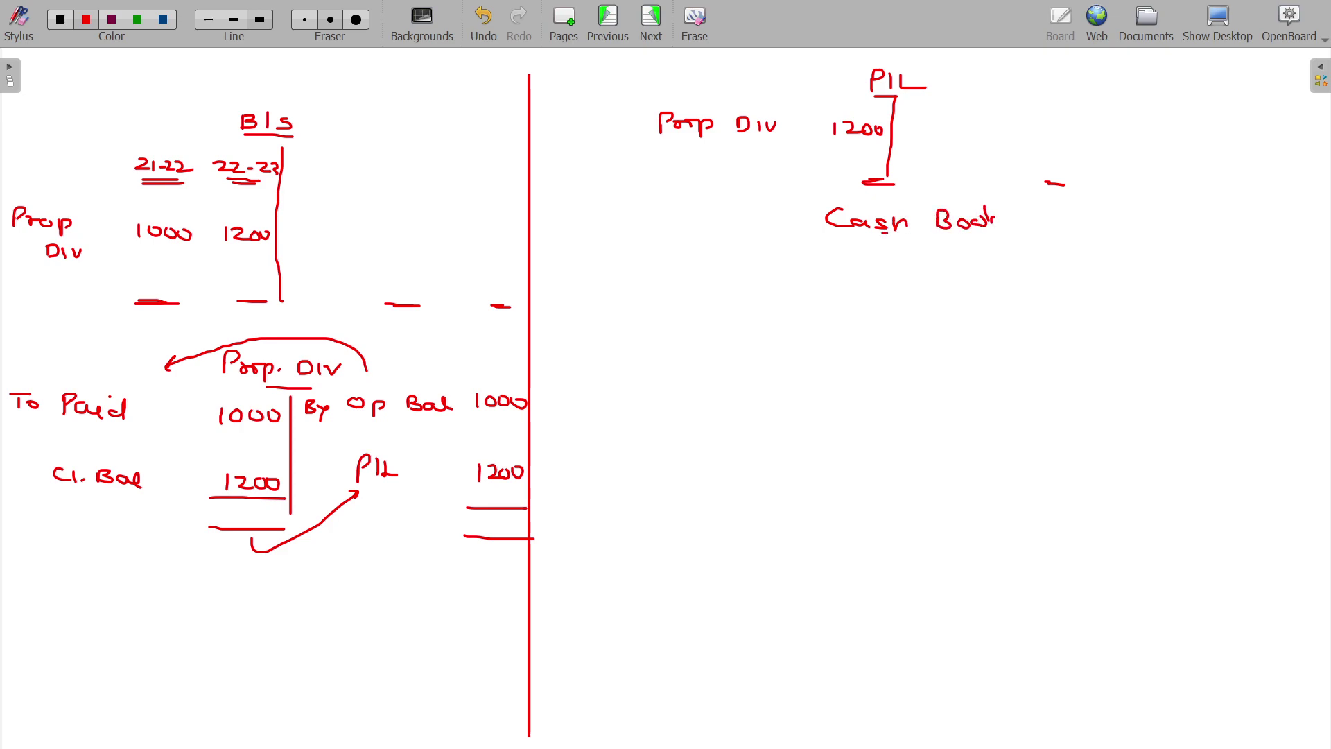
{"action": "mouse_move", "coordinate": [886, 235]}
{"action": "left_mouse_down"}
{"action": "mouse_move", "coordinate": [907, 235]}
{"action": "mouse_move", "coordinate": [898, 326]}
{"action": "left_mouse_up"}
{"action": "mouse_move", "coordinate": [918, 248]}
{"action": "left_mouse_down"}
{"action": "mouse_move", "coordinate": [920, 264]}
{"action": "mouse_move", "coordinate": [934, 263]}
{"action": "left_mouse_up"}
{"action": "mouse_move", "coordinate": [939, 252]}
{"action": "left_mouse_down"}
{"action": "mouse_move", "coordinate": [941, 264]}
{"action": "mouse_move", "coordinate": [1045, 267]}
{"action": "left_mouse_up"}
{"action": "mouse_move", "coordinate": [1121, 249]}
{"action": "left_mouse_down"}
{"action": "mouse_move", "coordinate": [1120, 264]}
{"action": "mouse_move", "coordinate": [1184, 264]}
{"action": "left_mouse_up"}
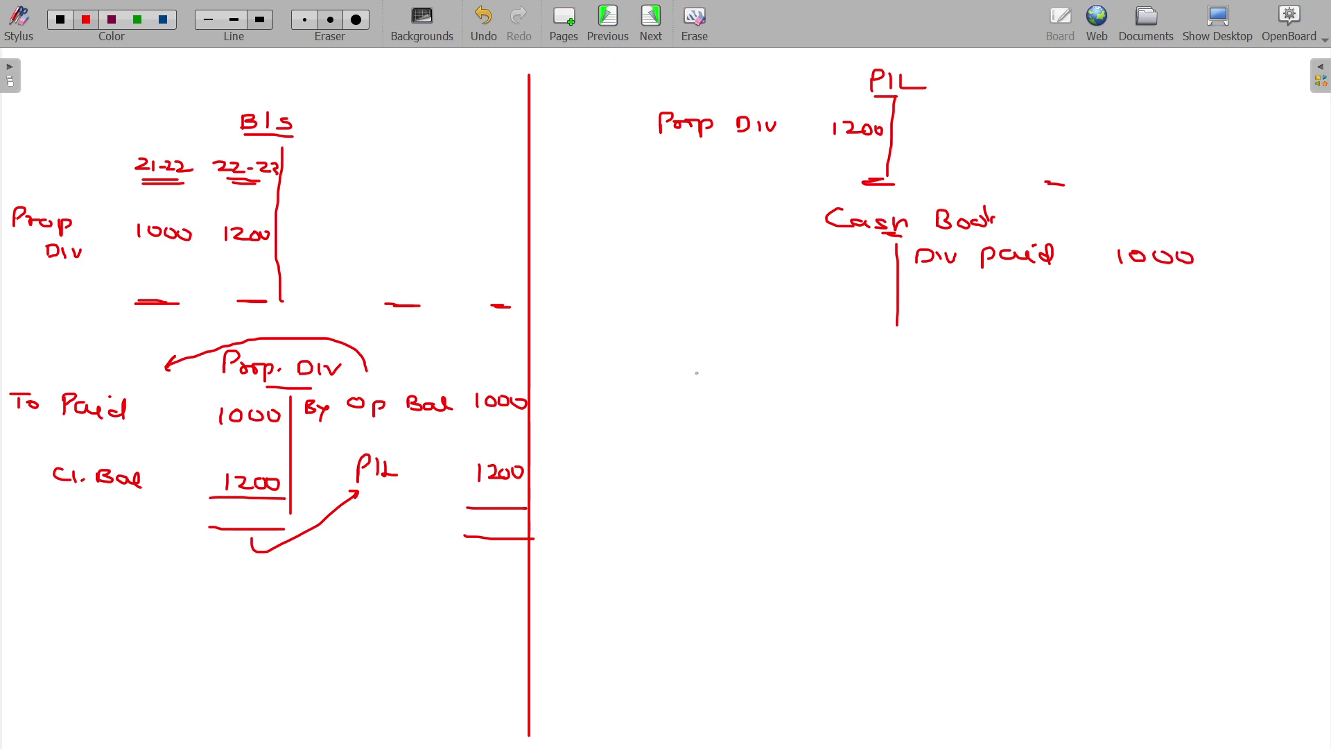
- Switch to blue ink and write CFO:, CFI and CFF stacked beneath the cash book
{"action": "left_click", "coordinate": [163, 19]}
{"action": "mouse_move", "coordinate": [628, 366]}
{"action": "left_mouse_down"}
{"action": "mouse_move", "coordinate": [628, 381]}
{"action": "mouse_move", "coordinate": [653, 373]}
{"action": "left_mouse_up"}
{"action": "mouse_move", "coordinate": [662, 369]}
{"action": "left_mouse_down"}
{"action": "mouse_move", "coordinate": [663, 381]}
{"action": "mouse_move", "coordinate": [683, 371]}
{"action": "left_mouse_up"}
{"action": "left_click_drag", "start_coordinate": [685, 381], "coordinate": [686, 382]}
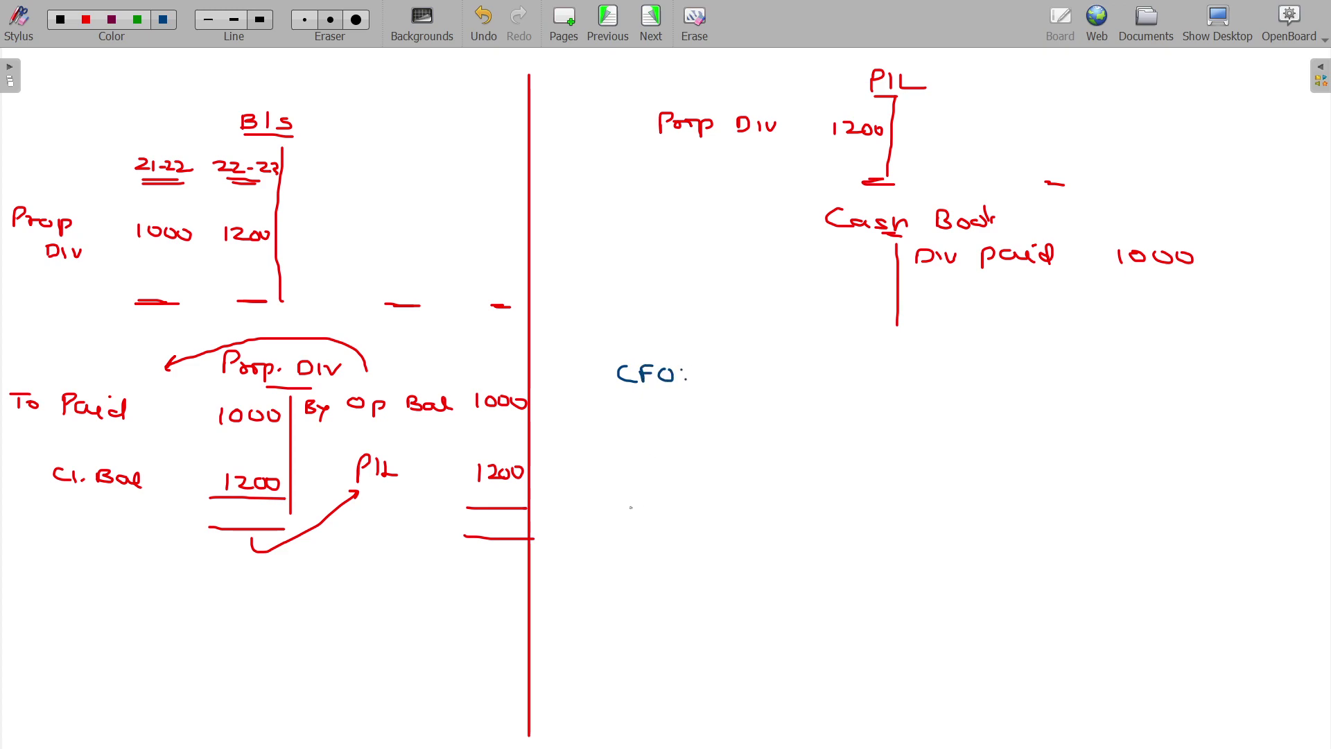
{"action": "left_click_drag", "start_coordinate": [636, 506], "coordinate": [643, 523]}
{"action": "left_click_drag", "start_coordinate": [643, 505], "coordinate": [674, 501]}
{"action": "mouse_move", "coordinate": [668, 502]}
{"action": "left_mouse_down"}
{"action": "mouse_move", "coordinate": [671, 520]}
{"action": "mouse_move", "coordinate": [685, 518]}
{"action": "left_mouse_up"}
{"action": "mouse_move", "coordinate": [644, 595]}
{"action": "left_mouse_down"}
{"action": "mouse_move", "coordinate": [639, 609]}
{"action": "mouse_move", "coordinate": [656, 610]}
{"action": "left_mouse_up"}
{"action": "left_click_drag", "start_coordinate": [655, 593], "coordinate": [668, 599]}
{"action": "mouse_move", "coordinate": [676, 591]}
{"action": "left_mouse_down"}
{"action": "mouse_move", "coordinate": [679, 607]}
{"action": "mouse_move", "coordinate": [694, 588]}
{"action": "left_mouse_up"}
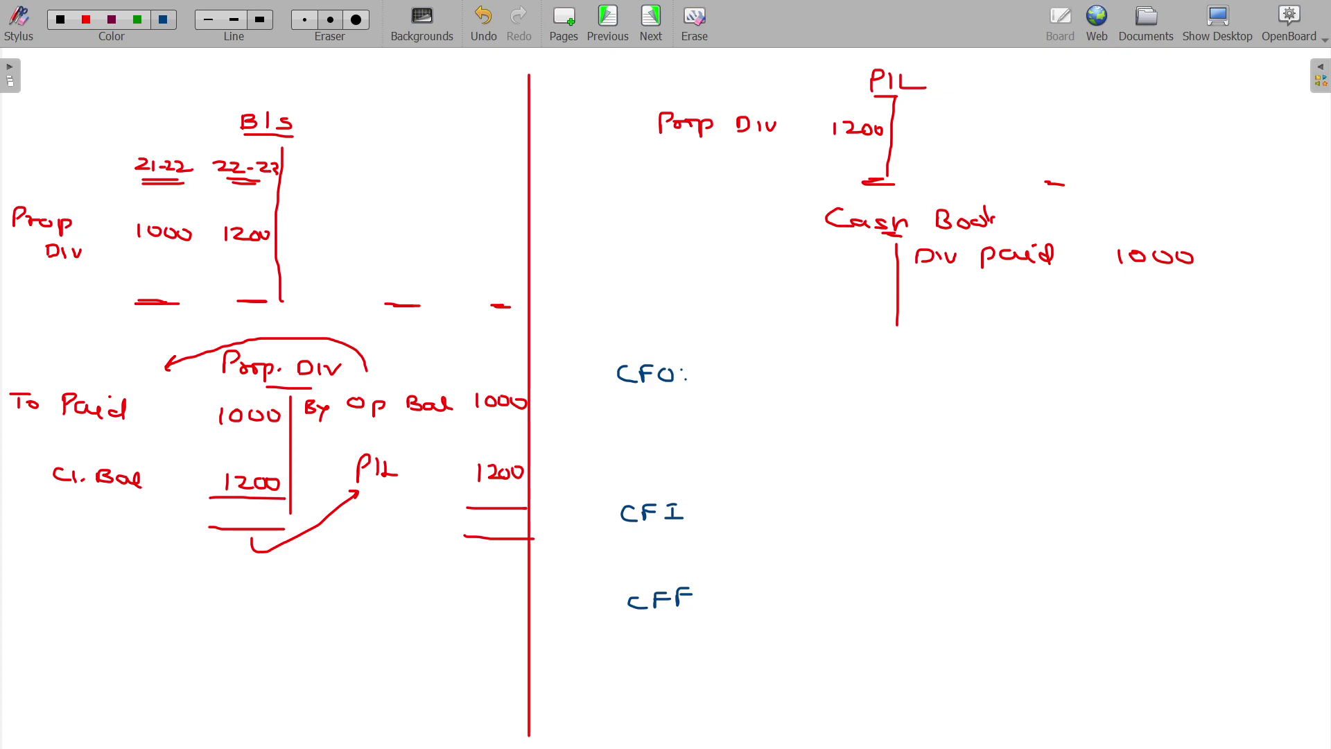
- Switch to purple ink and write NP xxx beside CFO
{"action": "left_click", "coordinate": [112, 18]}
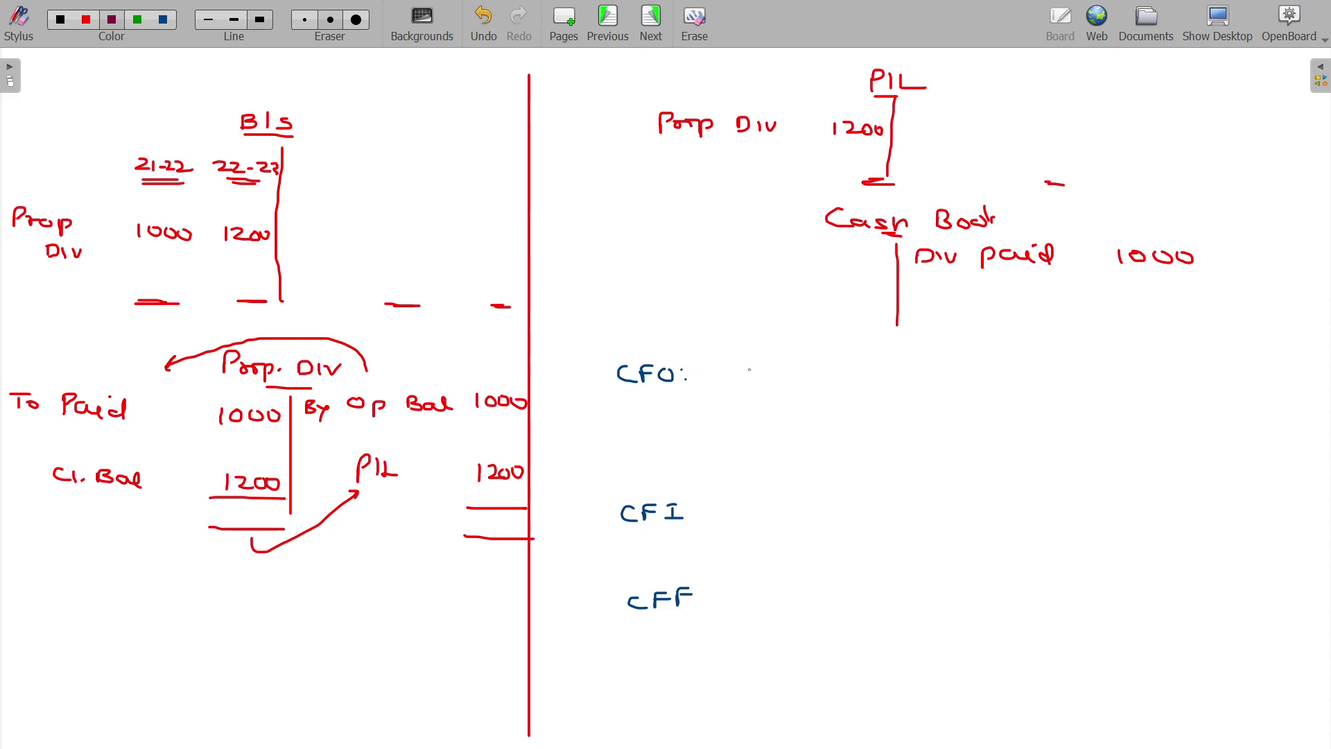
{"action": "left_click_drag", "start_coordinate": [748, 369], "coordinate": [752, 388]}
{"action": "left_click_drag", "start_coordinate": [752, 366], "coordinate": [768, 382]}
{"action": "mouse_move", "coordinate": [774, 364]}
{"action": "left_mouse_down"}
{"action": "mouse_move", "coordinate": [776, 383]}
{"action": "mouse_move", "coordinate": [788, 371]}
{"action": "left_mouse_up"}
{"action": "left_click_drag", "start_coordinate": [1063, 375], "coordinate": [1080, 389]}
{"action": "mouse_move", "coordinate": [1080, 375]}
{"action": "left_mouse_down"}
{"action": "mouse_move", "coordinate": [1063, 389]}
{"action": "mouse_move", "coordinate": [1099, 390]}
{"action": "left_mouse_up"}
{"action": "mouse_move", "coordinate": [1098, 375]}
{"action": "left_mouse_down"}
{"action": "mouse_move", "coordinate": [1086, 390]}
{"action": "mouse_move", "coordinate": [1115, 391]}
{"action": "left_mouse_up"}
{"action": "left_click_drag", "start_coordinate": [1116, 379], "coordinate": [1105, 391]}
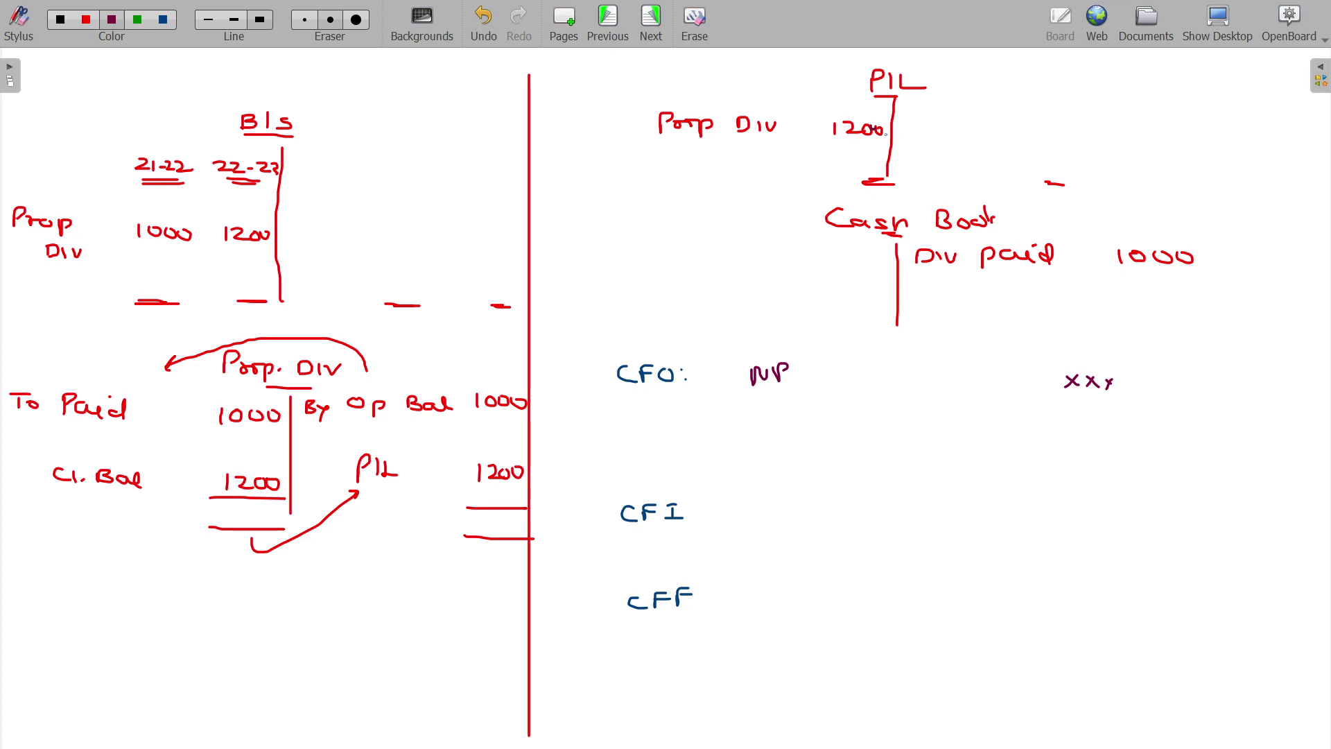
- Tick the P/L 1200 and write + Prop. Div 1200 under NP
{"action": "left_click_drag", "start_coordinate": [888, 130], "coordinate": [919, 122]}
{"action": "left_click_drag", "start_coordinate": [723, 405], "coordinate": [851, 413]}
{"action": "mouse_move", "coordinate": [855, 400]}
{"action": "left_mouse_down"}
{"action": "mouse_move", "coordinate": [856, 413]}
{"action": "mouse_move", "coordinate": [875, 400]}
{"action": "left_mouse_up"}
{"action": "mouse_move", "coordinate": [1063, 394]}
{"action": "left_mouse_down"}
{"action": "mouse_move", "coordinate": [1063, 410]}
{"action": "mouse_move", "coordinate": [1115, 410]}
{"action": "left_mouse_up"}
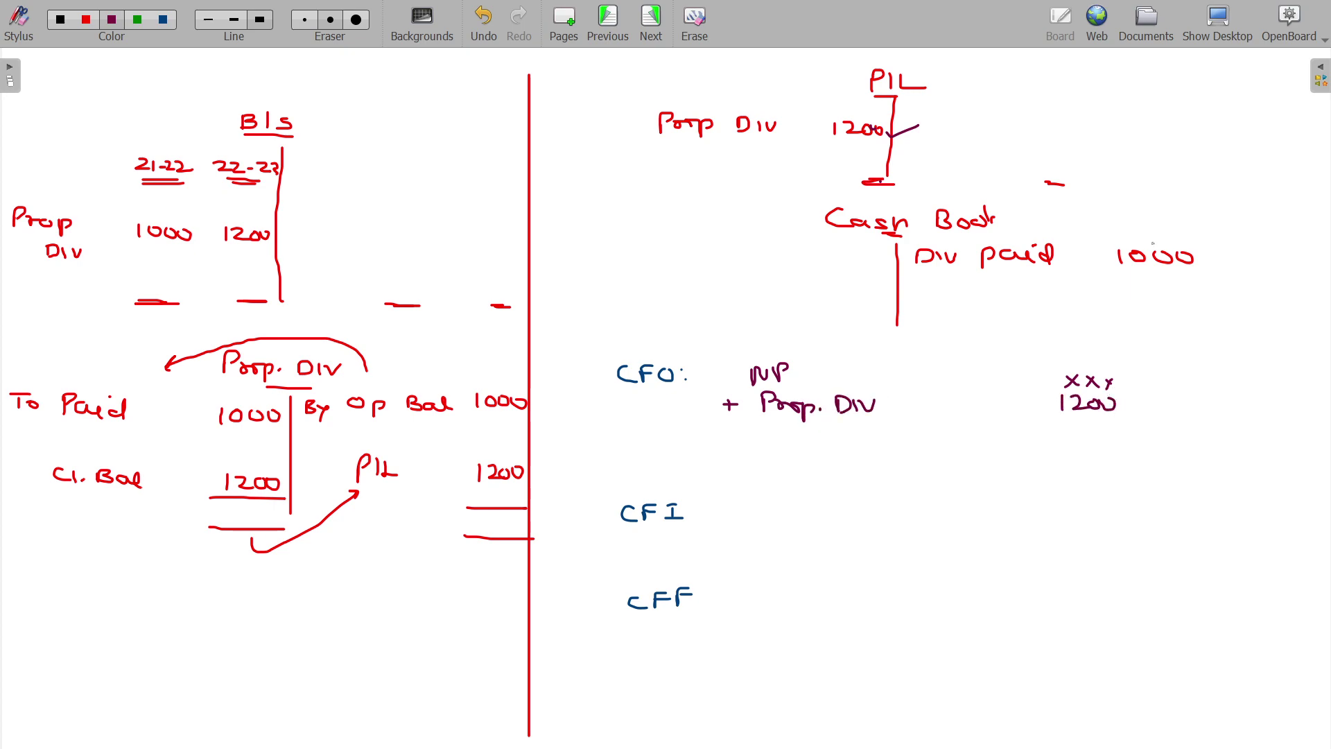
- Tick and slash-mark the cash book's Div paid 1000
{"action": "left_click_drag", "start_coordinate": [1160, 237], "coordinate": [1195, 227]}
{"action": "left_click_drag", "start_coordinate": [1170, 277], "coordinate": [1221, 252]}
{"action": "left_click_drag", "start_coordinate": [1180, 314], "coordinate": [1238, 291]}
- Mark the cash book 1000 as F, write Div paid −1000 under CFF, and begin Dividend
{"action": "left_click_drag", "start_coordinate": [1191, 272], "coordinate": [1206, 294]}
{"action": "left_click", "coordinate": [669, 632]}
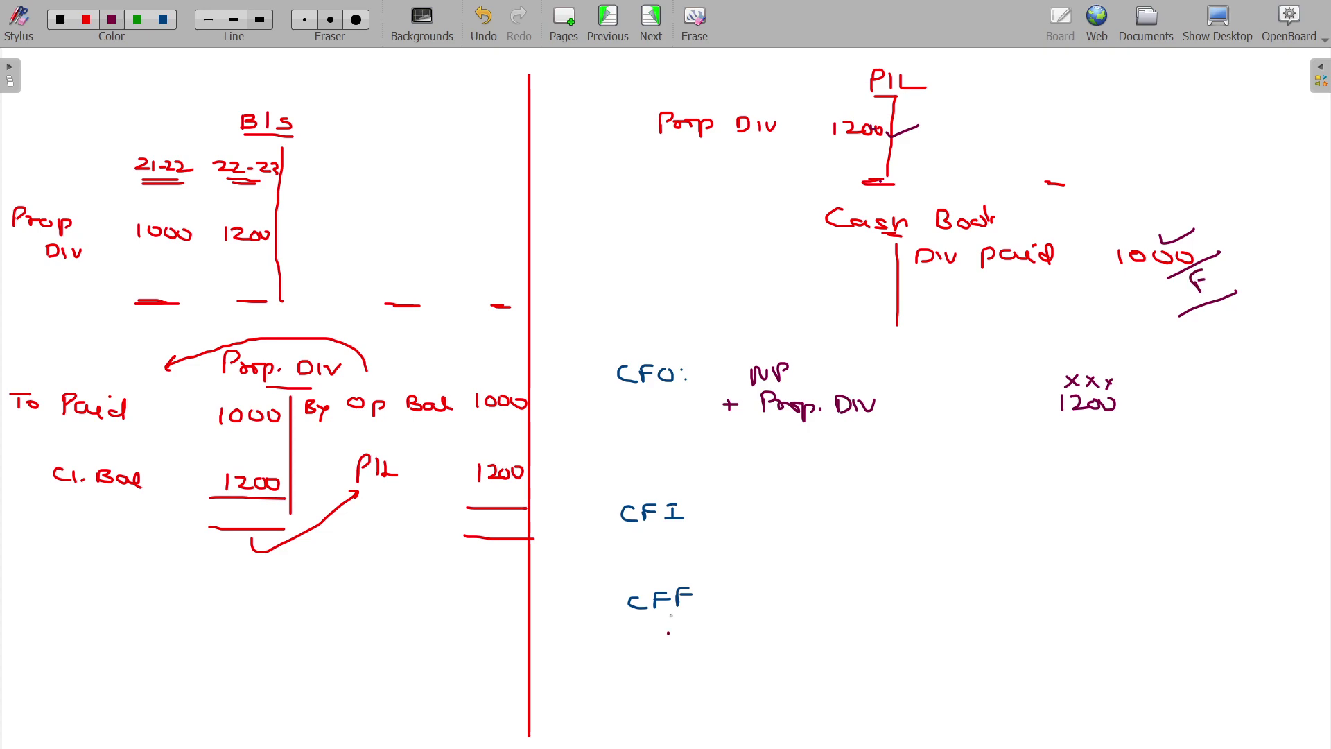
{"action": "mouse_move", "coordinate": [722, 626]}
{"action": "left_mouse_down"}
{"action": "mouse_move", "coordinate": [741, 645]}
{"action": "mouse_move", "coordinate": [857, 646]}
{"action": "left_mouse_up"}
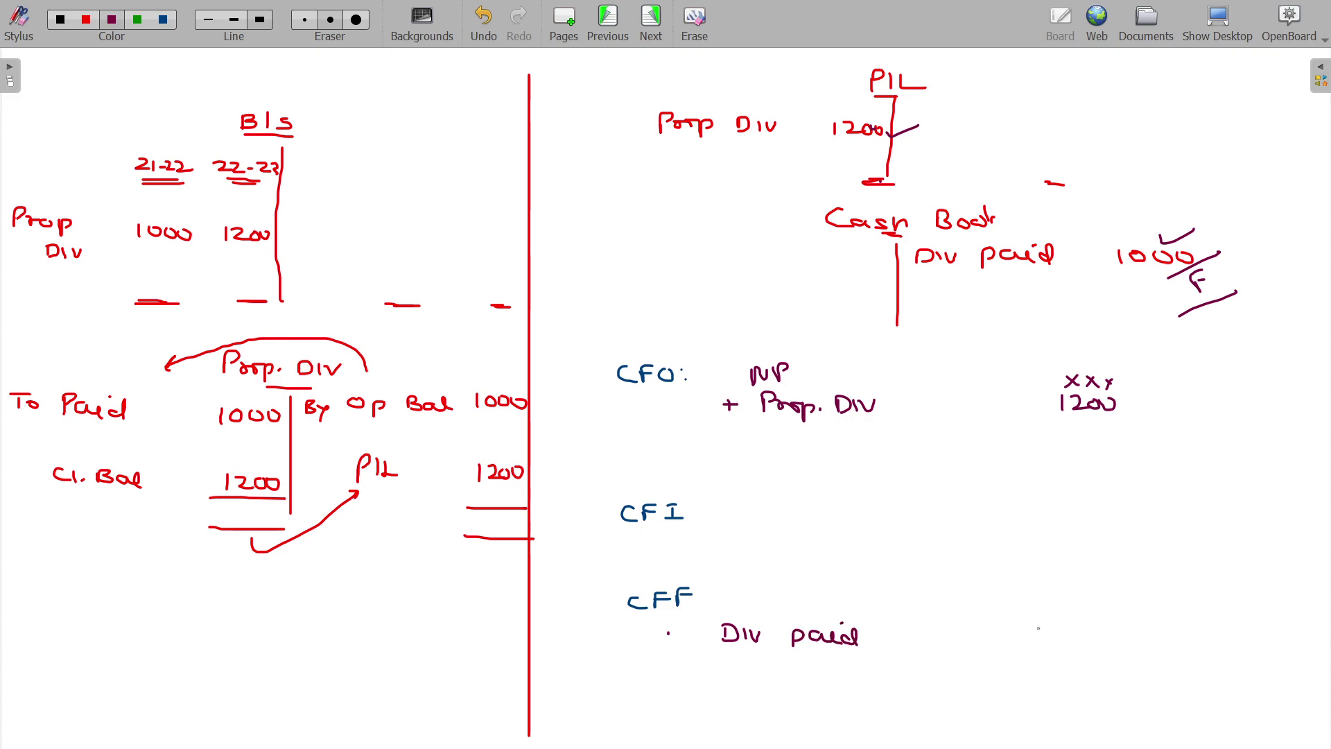
{"action": "left_click_drag", "start_coordinate": [1032, 626], "coordinate": [1057, 632]}
{"action": "mouse_move", "coordinate": [1071, 622]}
{"action": "left_mouse_down"}
{"action": "mouse_move", "coordinate": [1073, 634]}
{"action": "mouse_move", "coordinate": [1105, 635]}
{"action": "left_mouse_up"}
{"action": "mouse_move", "coordinate": [195, 580]}
{"action": "left_mouse_down"}
{"action": "mouse_move", "coordinate": [215, 597]}
{"action": "mouse_move", "coordinate": [318, 599]}
{"action": "left_mouse_up"}
- Underline Dividend, draw a boxed CB with arrows, and label CFF and CFI
{"action": "mouse_move", "coordinate": [214, 612]}
{"action": "left_mouse_down"}
{"action": "mouse_move", "coordinate": [287, 614]}
{"action": "mouse_move", "coordinate": [221, 615]}
{"action": "left_mouse_up"}
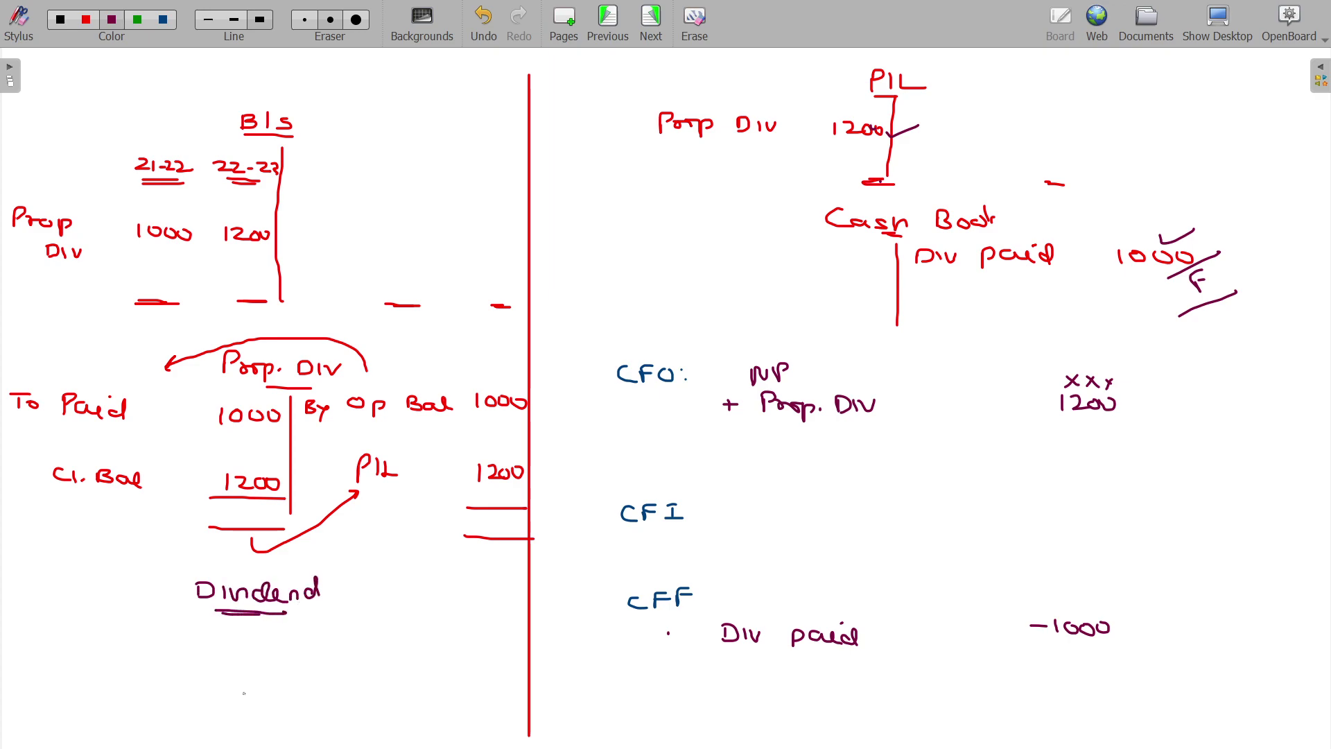
{"action": "mouse_move", "coordinate": [232, 688]}
{"action": "left_mouse_down"}
{"action": "mouse_move", "coordinate": [270, 710]}
{"action": "mouse_move", "coordinate": [222, 719]}
{"action": "mouse_move", "coordinate": [334, 616]}
{"action": "mouse_move", "coordinate": [352, 616]}
{"action": "left_mouse_up"}
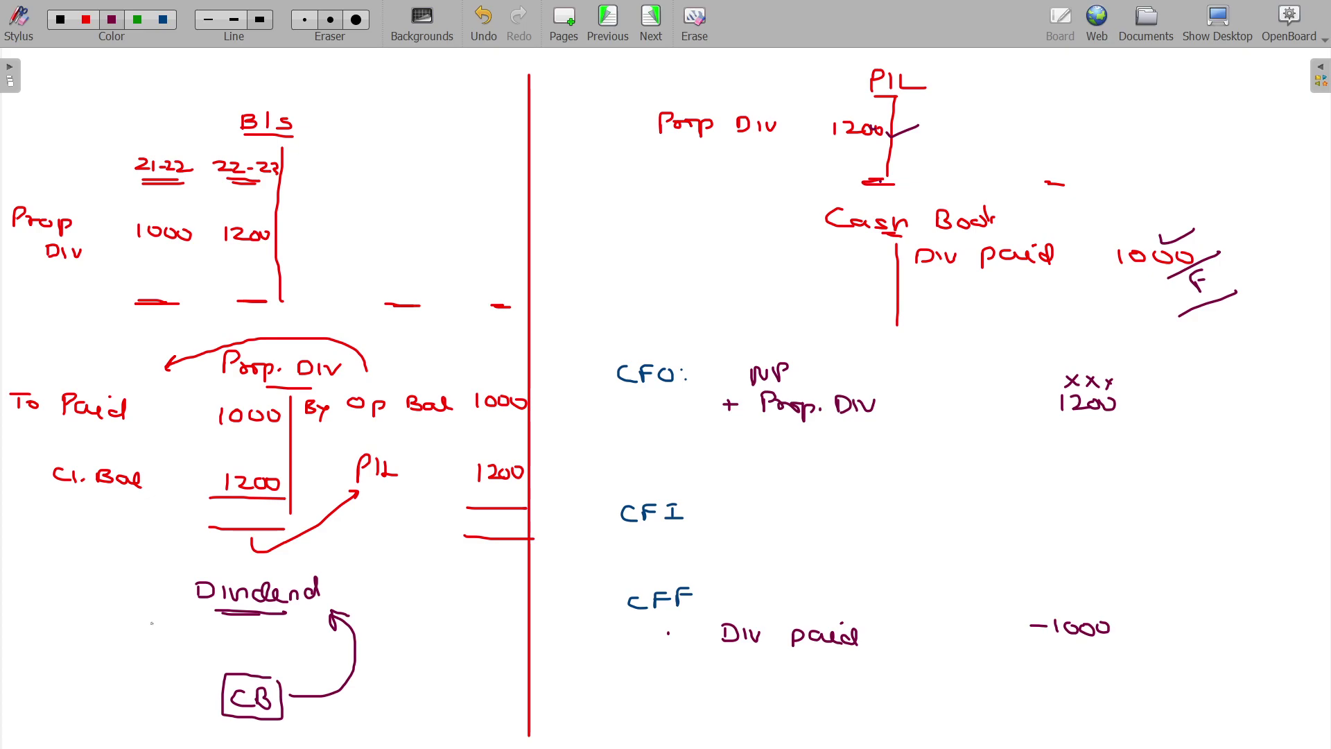
{"action": "mouse_move", "coordinate": [179, 602]}
{"action": "left_mouse_down"}
{"action": "mouse_move", "coordinate": [141, 646]}
{"action": "mouse_move", "coordinate": [211, 687]}
{"action": "left_mouse_up"}
{"action": "mouse_move", "coordinate": [391, 643]}
{"action": "left_mouse_down"}
{"action": "mouse_move", "coordinate": [391, 660]}
{"action": "mouse_move", "coordinate": [414, 649]}
{"action": "mouse_move", "coordinate": [427, 663]}
{"action": "left_mouse_up"}
{"action": "left_click_drag", "start_coordinate": [423, 644], "coordinate": [444, 643]}
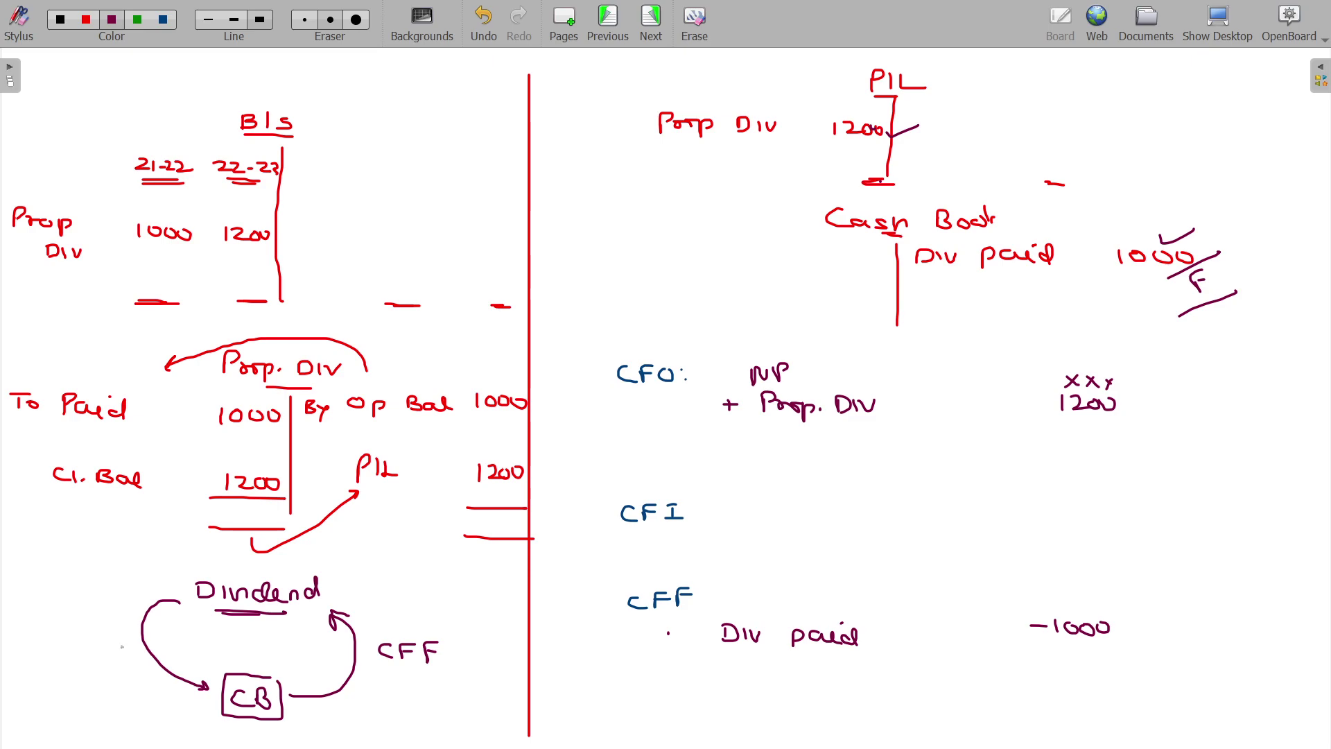
{"action": "mouse_move", "coordinate": [96, 638]}
{"action": "left_mouse_down"}
{"action": "mouse_move", "coordinate": [94, 654]}
{"action": "mouse_move", "coordinate": [112, 637]}
{"action": "left_mouse_up"}
{"action": "left_click_drag", "start_coordinate": [121, 631], "coordinate": [148, 659]}
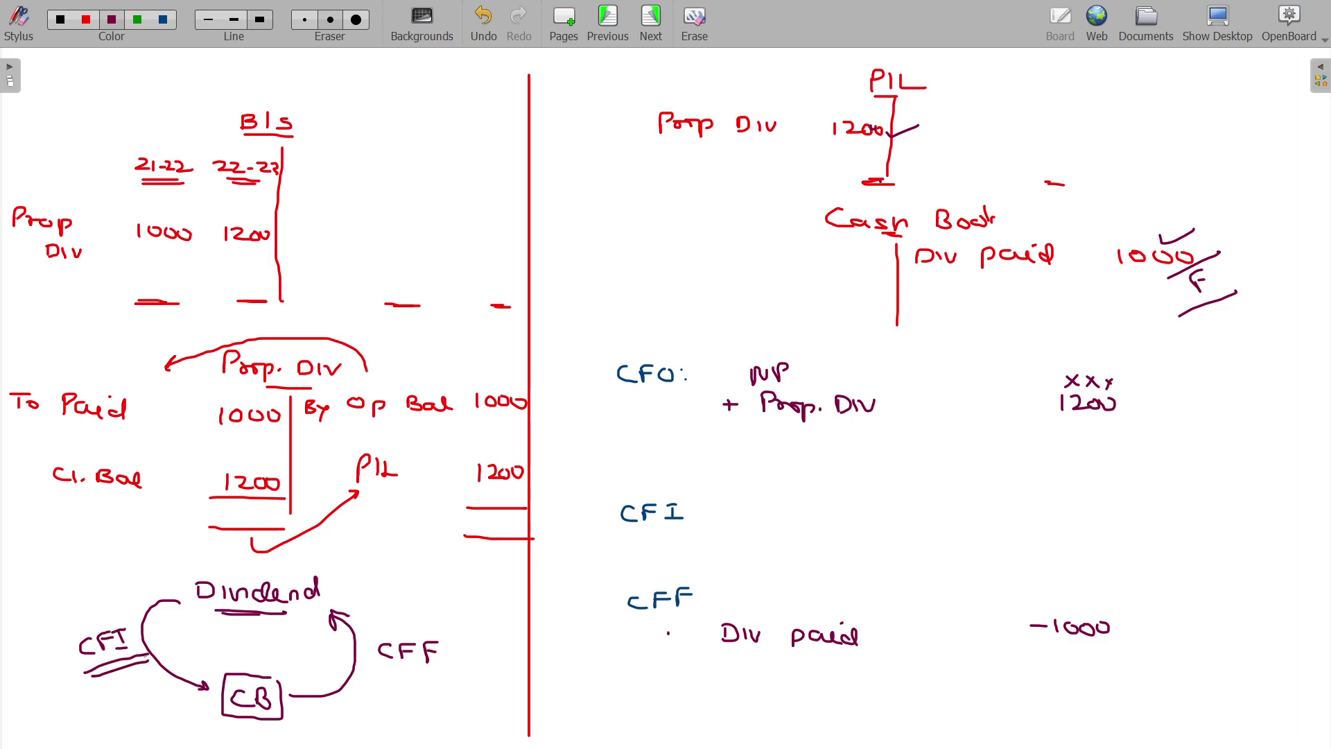
{"action": "left_click_drag", "start_coordinate": [397, 676], "coordinate": [424, 676]}
- Switch to green ink and write Div rec left of the cash book
{"action": "left_click", "coordinate": [137, 19]}
{"action": "mouse_move", "coordinate": [623, 248]}
{"action": "left_mouse_down"}
{"action": "mouse_move", "coordinate": [625, 262]}
{"action": "mouse_move", "coordinate": [643, 263]}
{"action": "left_mouse_up"}
{"action": "left_click_drag", "start_coordinate": [647, 249], "coordinate": [703, 255]}
{"action": "left_click_drag", "start_coordinate": [700, 252], "coordinate": [728, 262]}
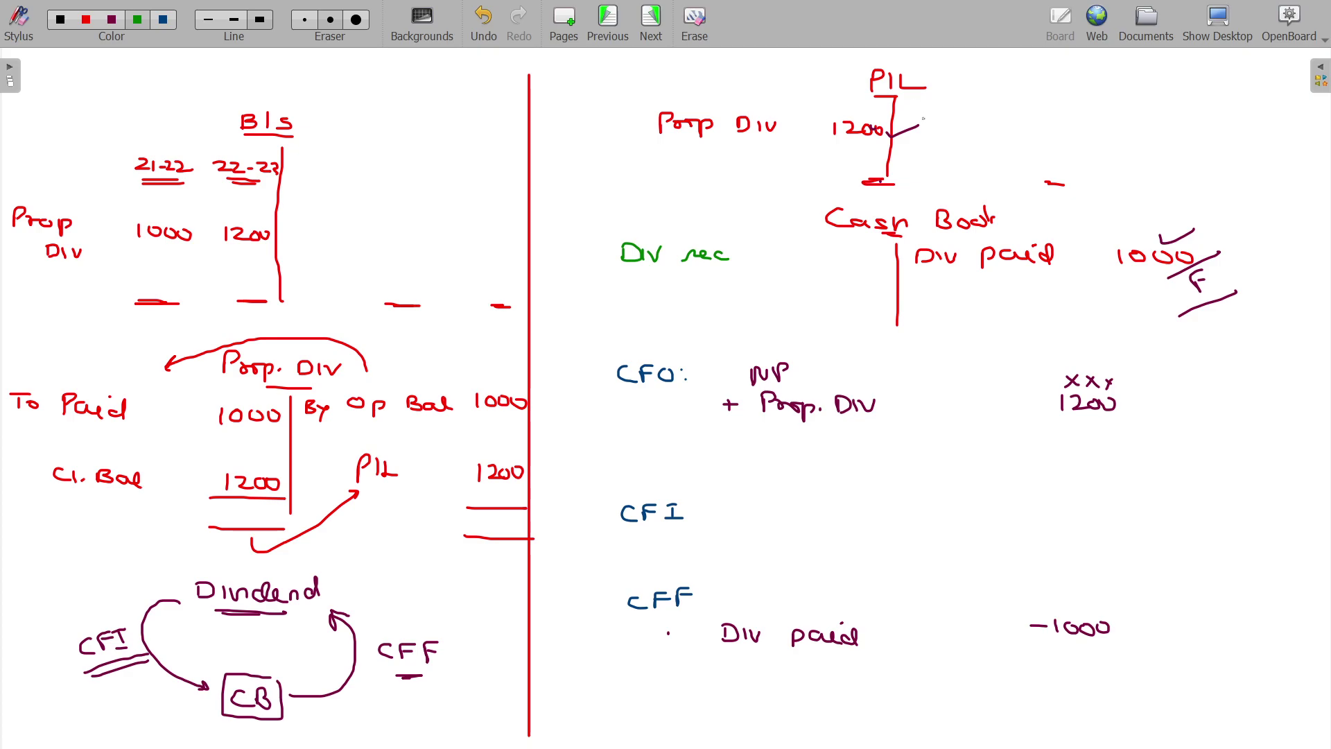
- Add a ticked Div 300 to P/L and 500 to the cash book, then double-underline CFO
{"action": "left_click_drag", "start_coordinate": [936, 112], "coordinate": [958, 126]}
{"action": "left_click_drag", "start_coordinate": [961, 117], "coordinate": [1066, 125]}
{"action": "left_click_drag", "start_coordinate": [1076, 112], "coordinate": [1081, 125]}
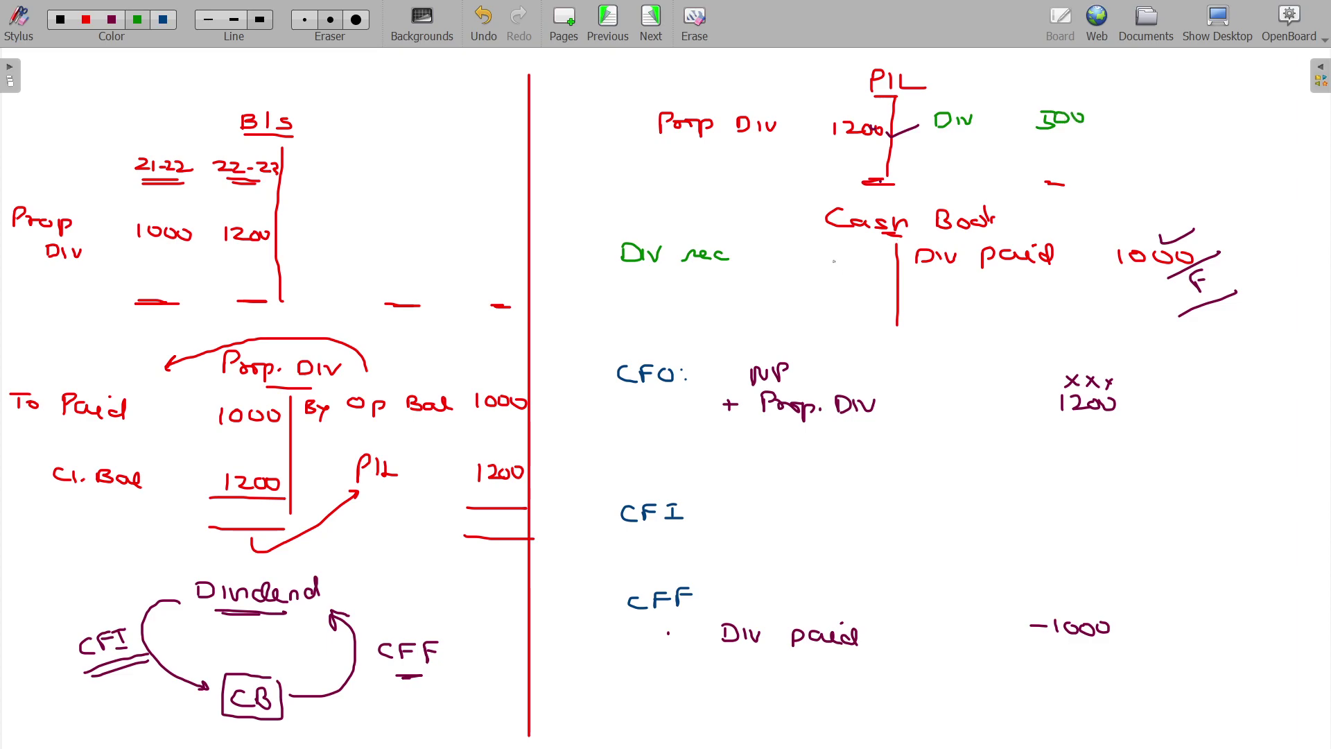
{"action": "mouse_move", "coordinate": [833, 252]}
{"action": "left_mouse_down"}
{"action": "mouse_move", "coordinate": [842, 267]}
{"action": "mouse_move", "coordinate": [874, 264]}
{"action": "left_mouse_up"}
{"action": "left_click_drag", "start_coordinate": [1101, 114], "coordinate": [1134, 104]}
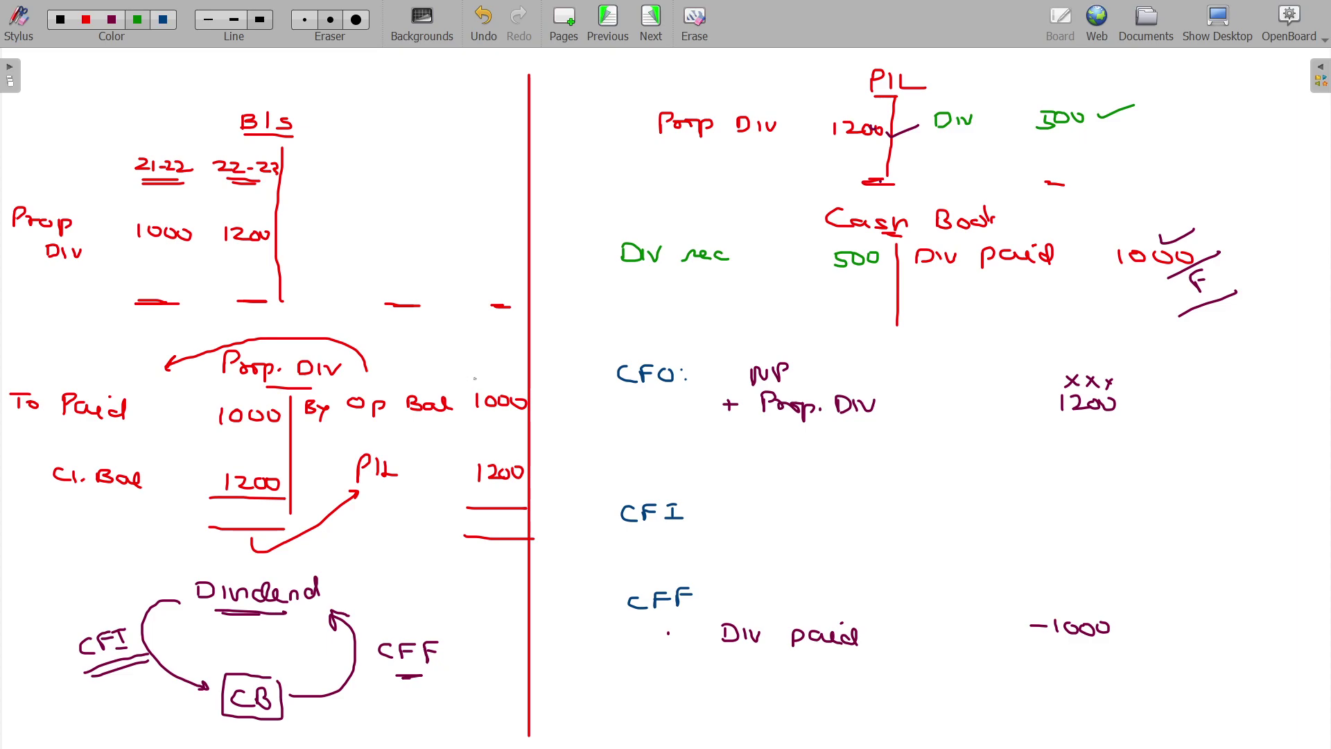
{"action": "left_click_drag", "start_coordinate": [630, 393], "coordinate": [667, 399]}
- Write − Div rec [CFI] −500 under CFO
{"action": "mouse_move", "coordinate": [725, 435]}
{"action": "left_mouse_down"}
{"action": "mouse_move", "coordinate": [771, 453]}
{"action": "mouse_move", "coordinate": [812, 446]}
{"action": "left_mouse_up"}
{"action": "mouse_move", "coordinate": [830, 445]}
{"action": "left_mouse_down"}
{"action": "mouse_move", "coordinate": [843, 432]}
{"action": "mouse_move", "coordinate": [926, 444]}
{"action": "left_mouse_up"}
{"action": "left_click_drag", "start_coordinate": [924, 434], "coordinate": [950, 448]}
{"action": "mouse_move", "coordinate": [942, 430]}
{"action": "left_mouse_down"}
{"action": "mouse_move", "coordinate": [958, 430]}
{"action": "mouse_move", "coordinate": [955, 452]}
{"action": "mouse_move", "coordinate": [920, 449]}
{"action": "left_mouse_up"}
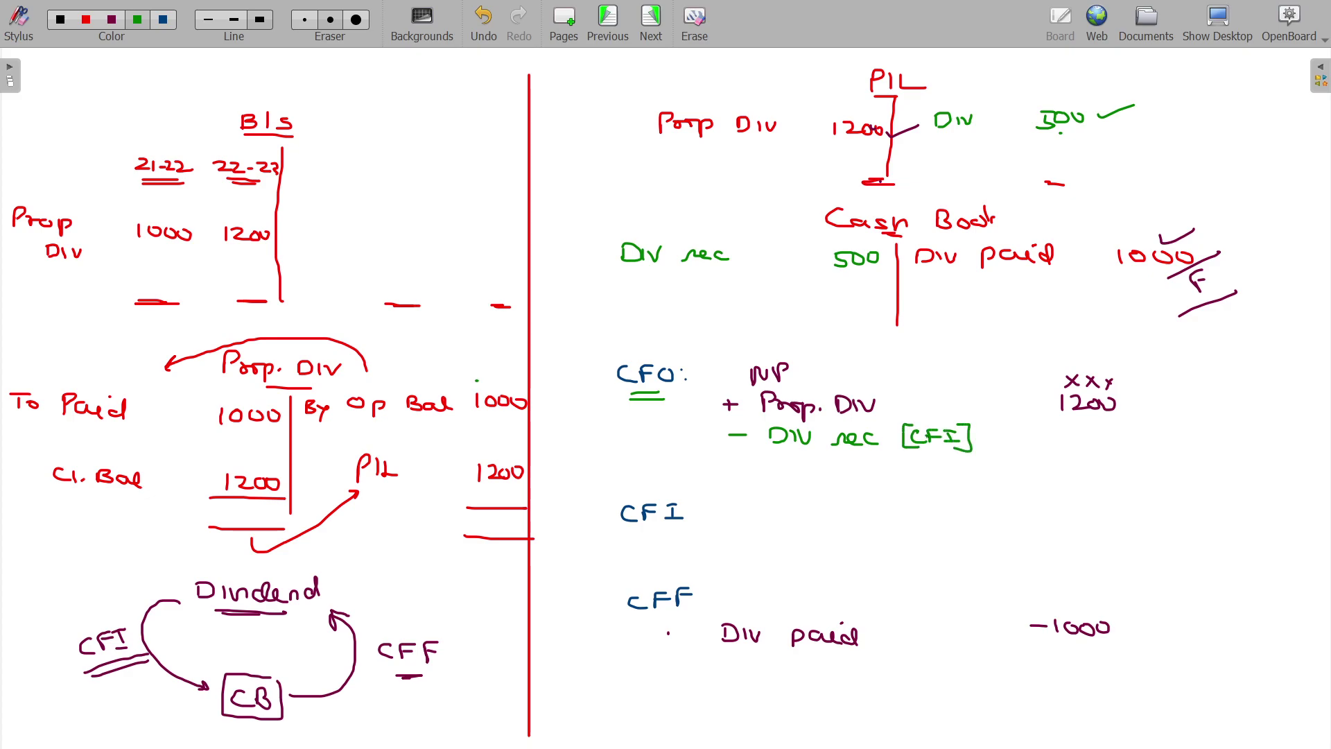
{"action": "left_click_drag", "start_coordinate": [1050, 435], "coordinate": [1102, 431]}
{"action": "left_click_drag", "start_coordinate": [1105, 430], "coordinate": [1121, 443]}
- Write + Div rec 500 under CFI
{"action": "mouse_move", "coordinate": [724, 537]}
{"action": "left_mouse_down"}
{"action": "mouse_move", "coordinate": [724, 569]}
{"action": "mouse_move", "coordinate": [735, 550]}
{"action": "mouse_move", "coordinate": [768, 555]}
{"action": "left_mouse_up"}
{"action": "mouse_move", "coordinate": [776, 541]}
{"action": "left_mouse_down"}
{"action": "mouse_move", "coordinate": [778, 555]}
{"action": "mouse_move", "coordinate": [845, 551]}
{"action": "left_mouse_up"}
{"action": "left_click_drag", "start_coordinate": [859, 541], "coordinate": [859, 553]}
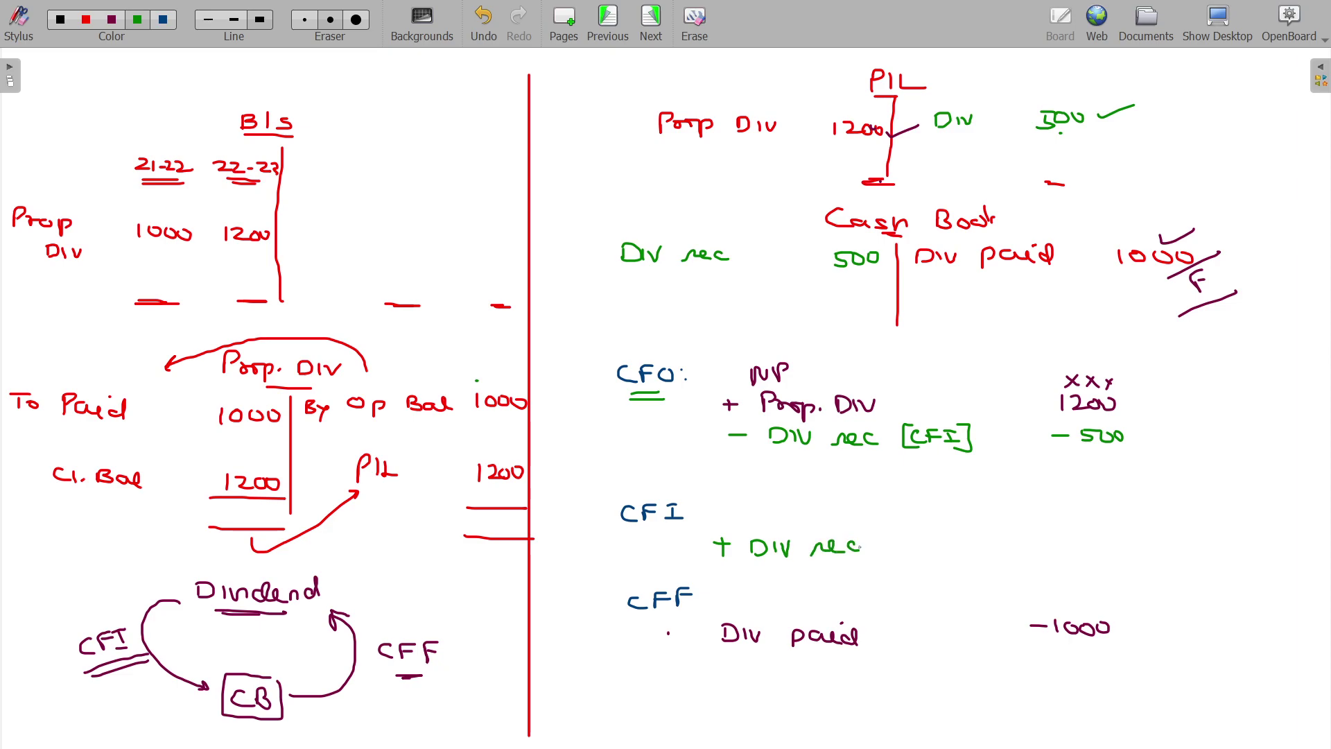
{"action": "mouse_move", "coordinate": [1077, 537]}
{"action": "left_mouse_down"}
{"action": "mouse_move", "coordinate": [1063, 552]}
{"action": "mouse_move", "coordinate": [1107, 544]}
{"action": "left_mouse_up"}
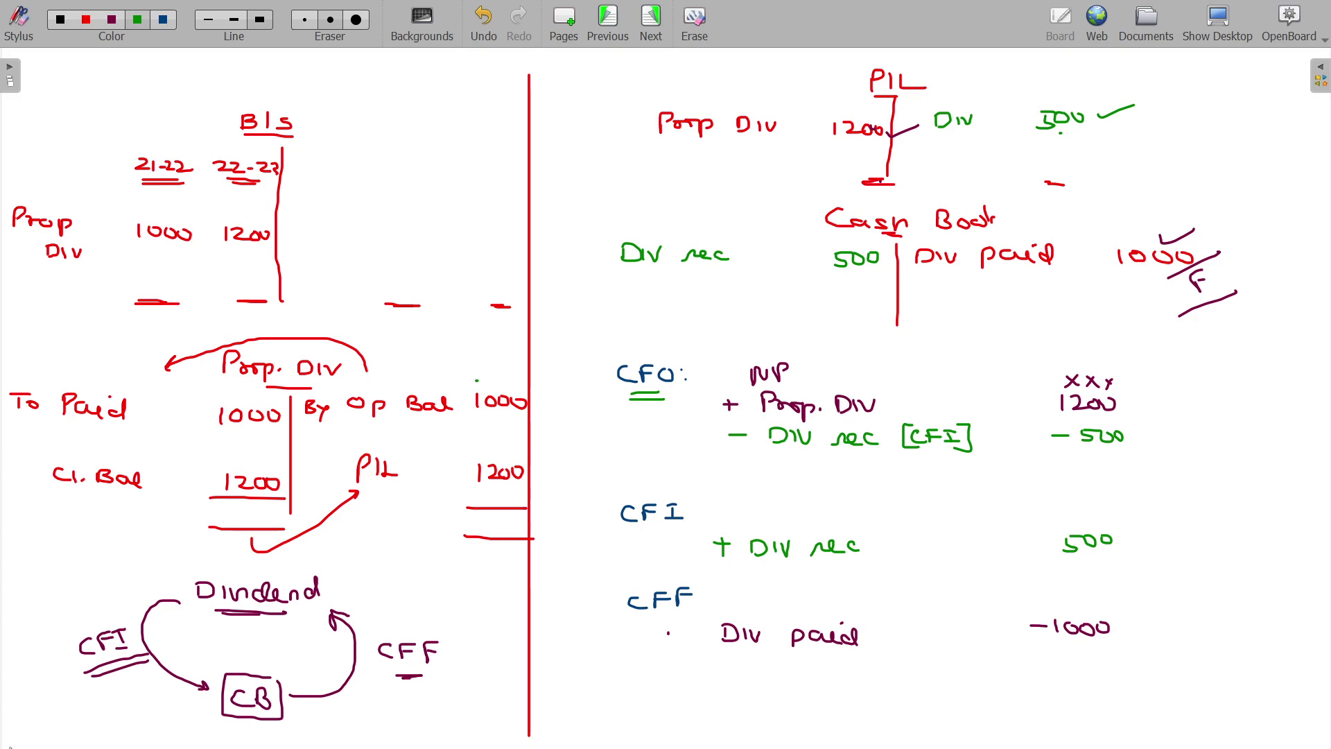